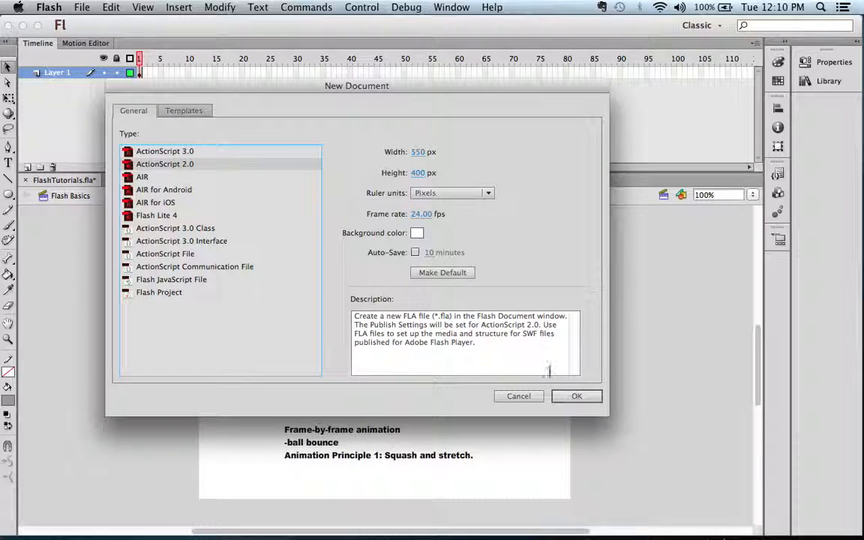
# Create a new ActionScript 2.0 document of 550 × 400 px at 24 fps
pyautogui.click(566, 396)
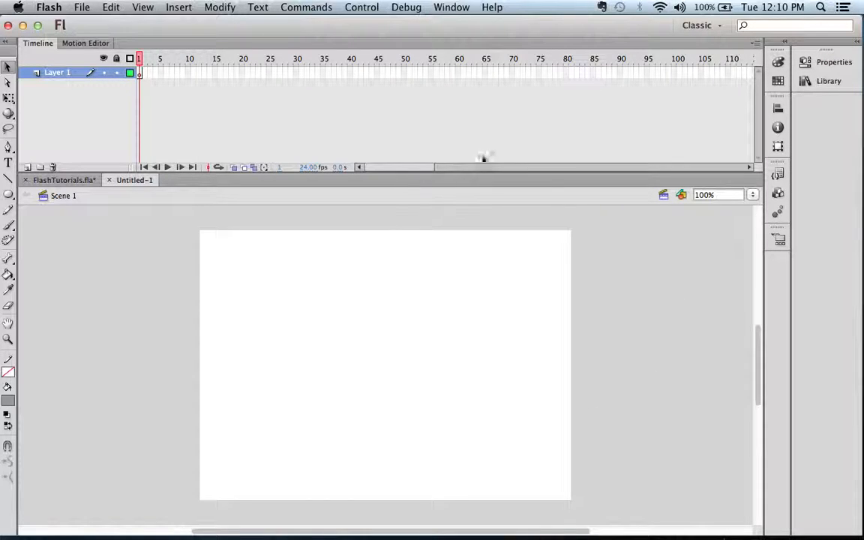
# Switch the workspace layout to Essentials and return it to Classic
pyautogui.click(724, 28)
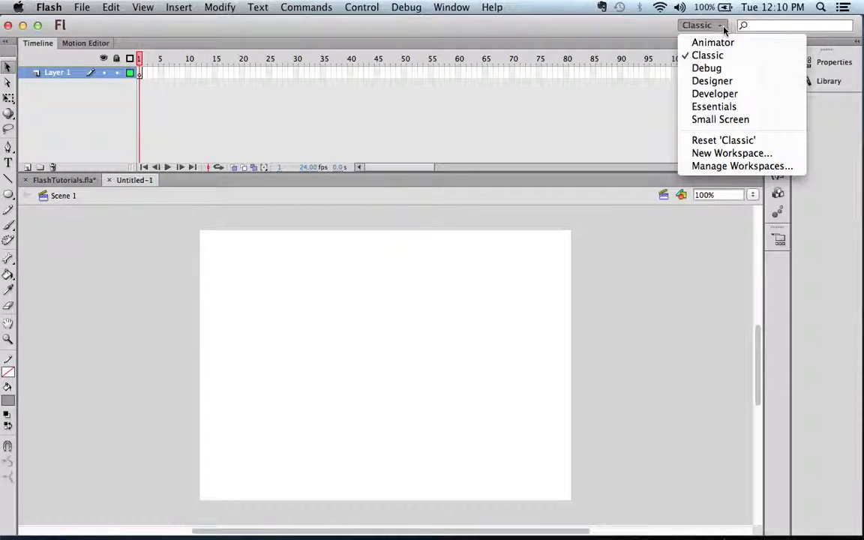
pyautogui.click(714, 106)
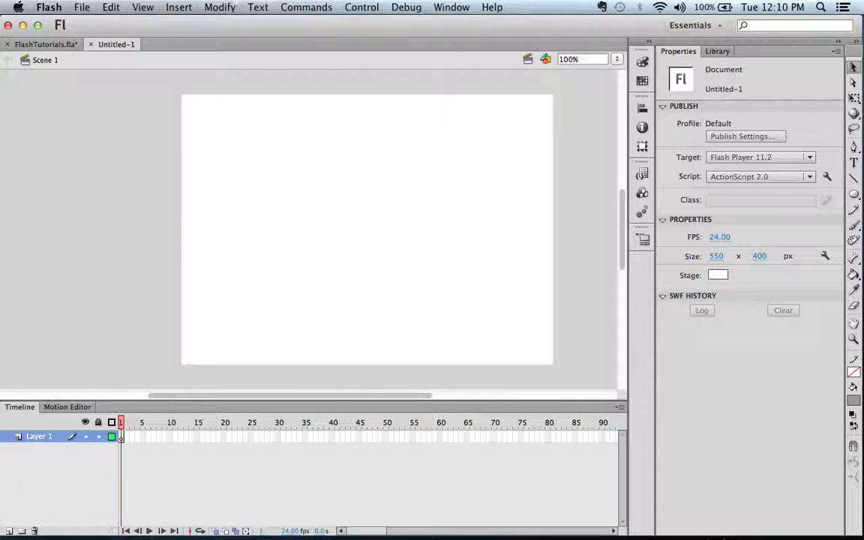
pyautogui.click(721, 26)
pyautogui.click(698, 56)
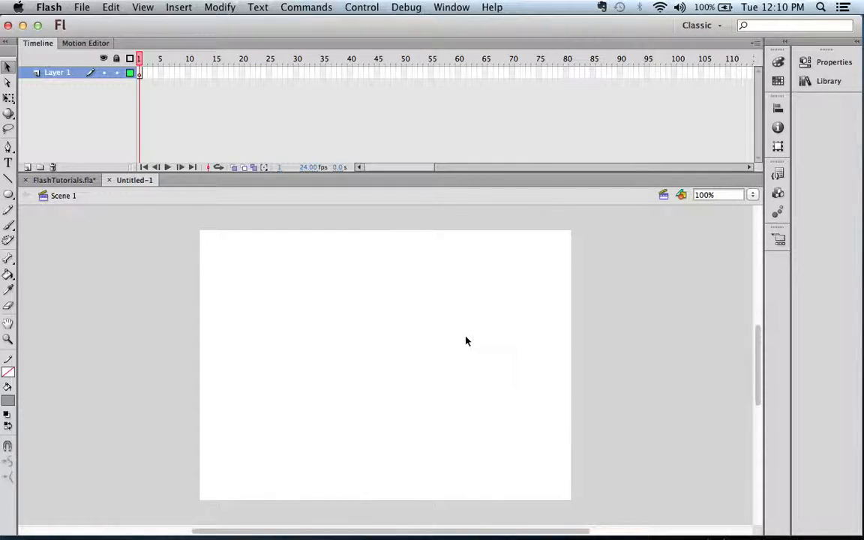
# View the lesson outline in FlashTutorials.fla and return to the Untitled-1 document
pyautogui.click(66, 180)
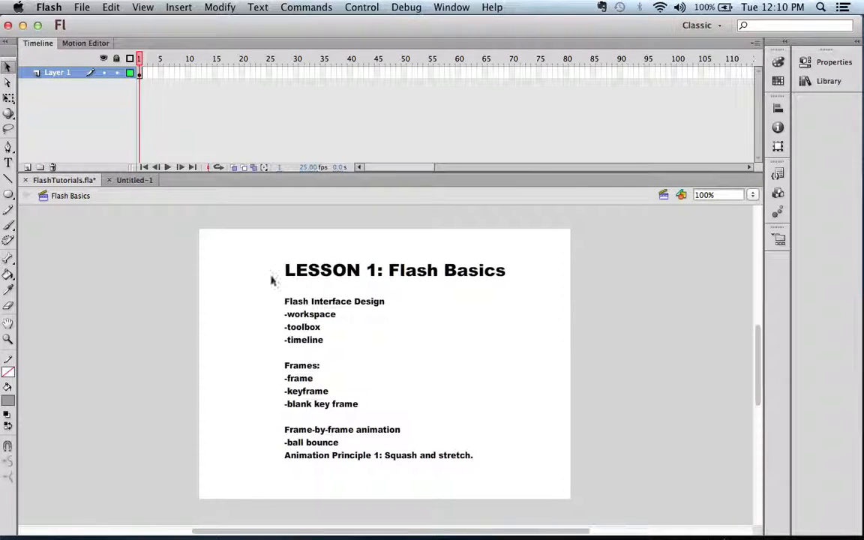
pyautogui.click(137, 186)
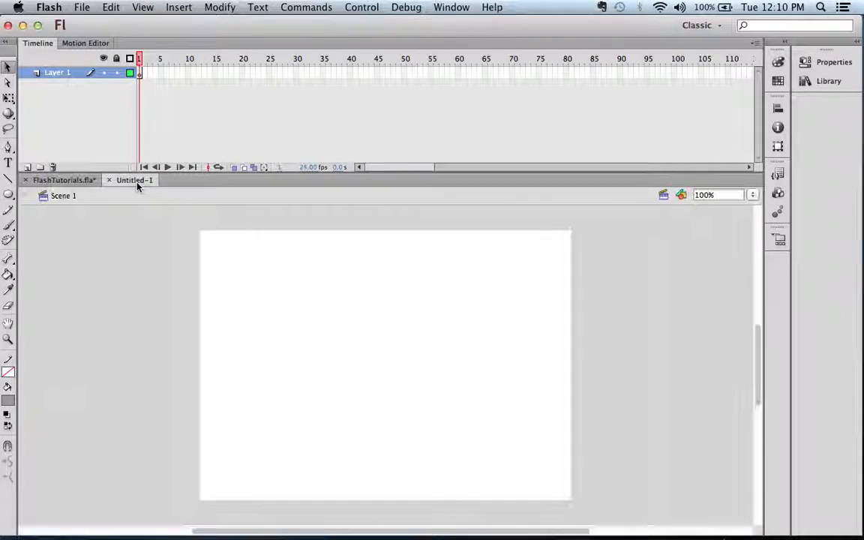
# Go through the shape tools in the toolbox, choosing the Rectangle tool and switching back to the Oval tool
pyautogui.click(9, 67)
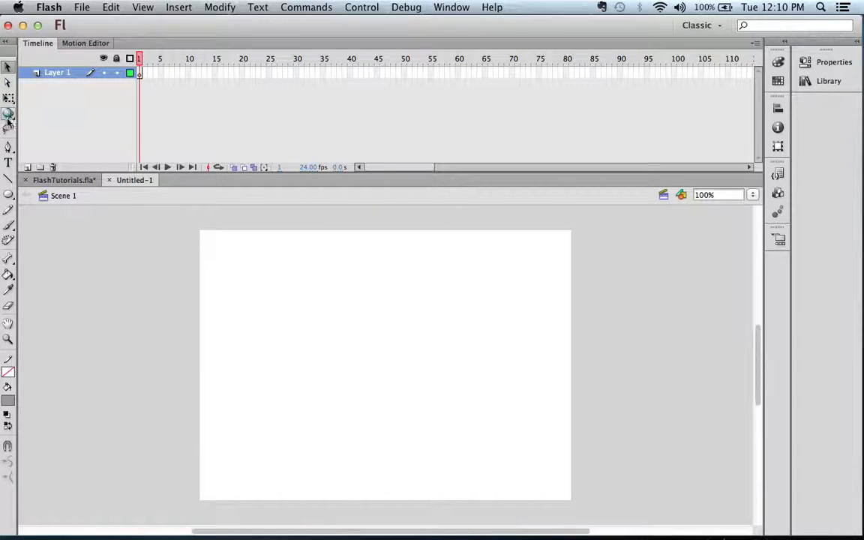
pyautogui.click(9, 195)
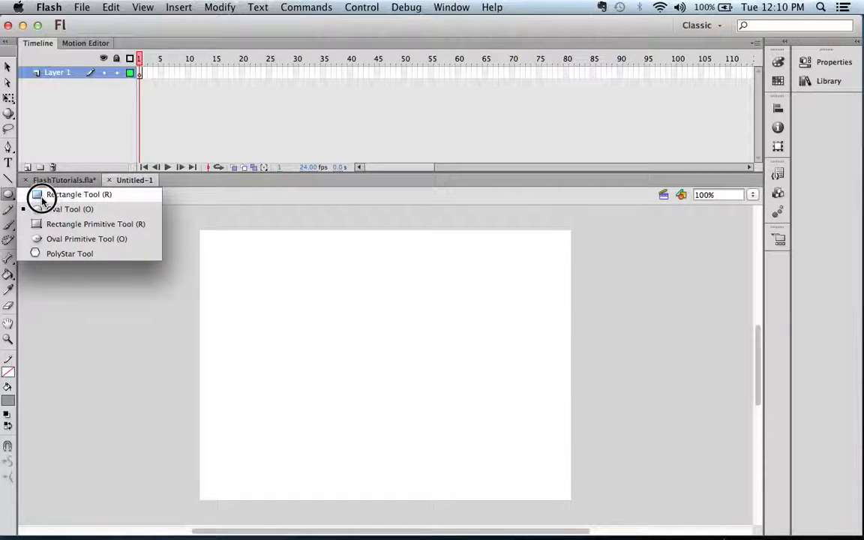
pyautogui.click(42, 197)
pyautogui.click(9, 197)
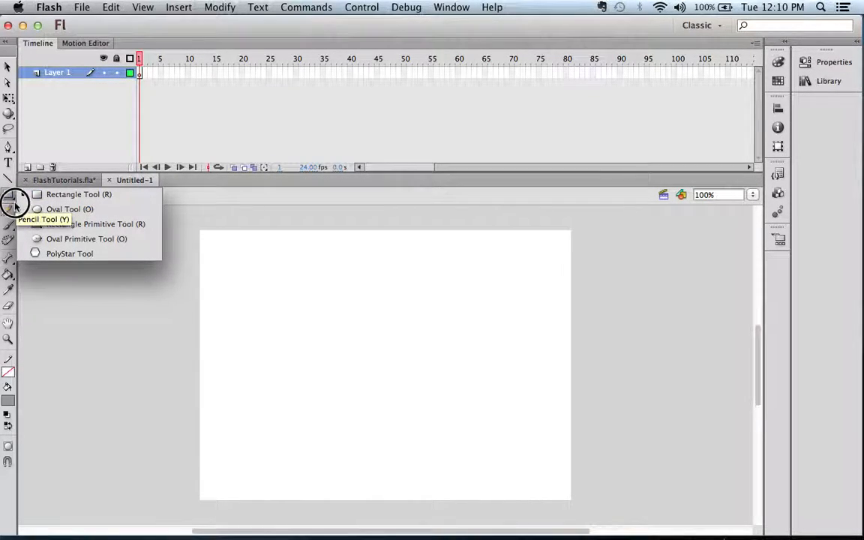
pyautogui.click(48, 195)
pyautogui.click(9, 195)
pyautogui.click(42, 207)
pyautogui.click(9, 195)
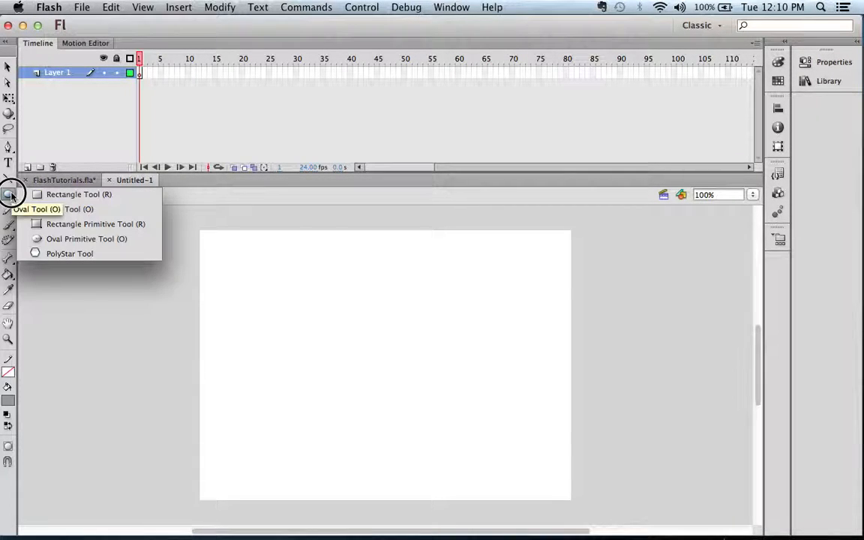
pyautogui.click(6, 195)
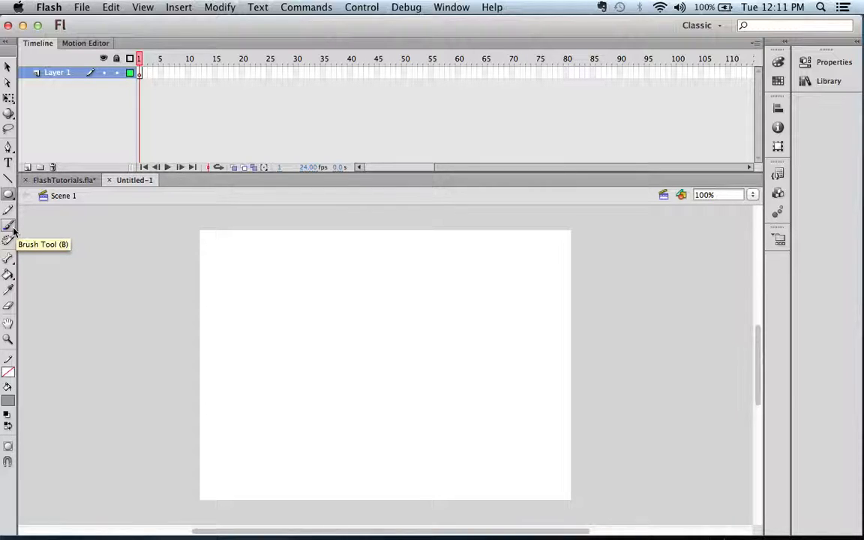
# Examine the Oval tool's options such as Snap to Objects, and recheck the lesson outline in FlashTutorials.fla
pyautogui.click(10, 259)
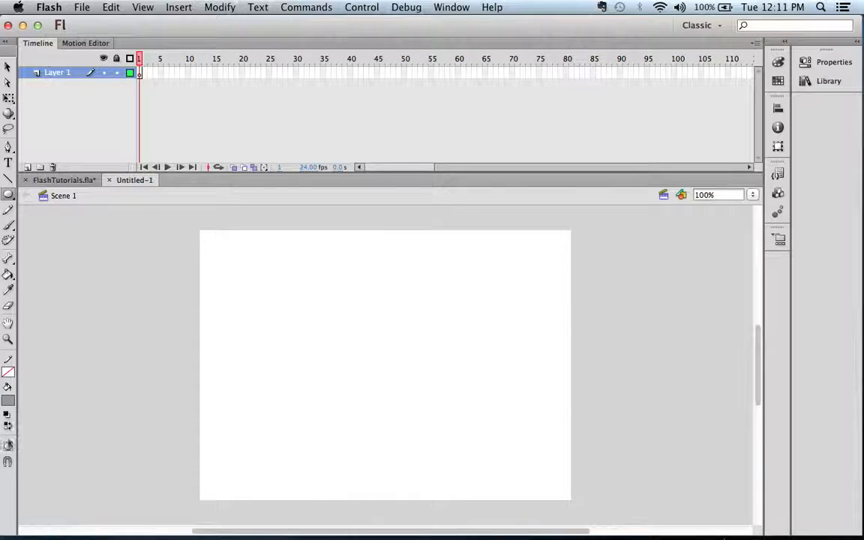
pyautogui.click(9, 462)
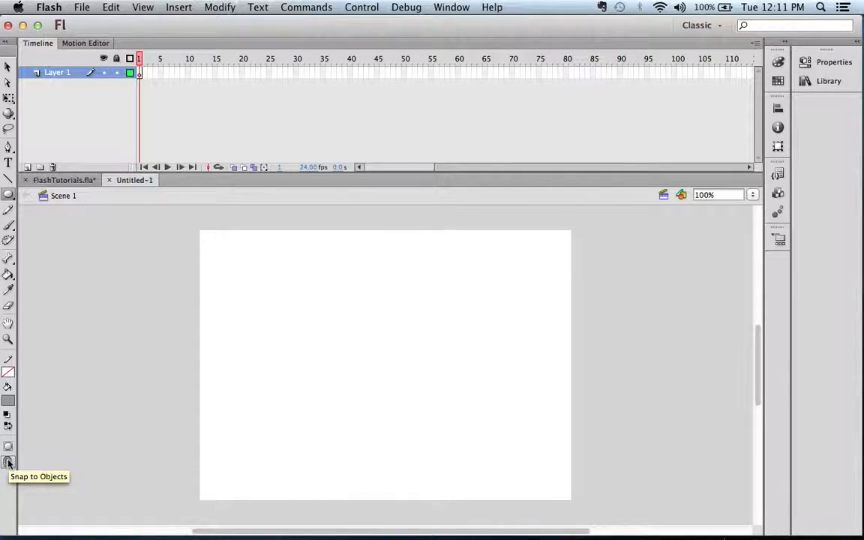
pyautogui.click(8, 450)
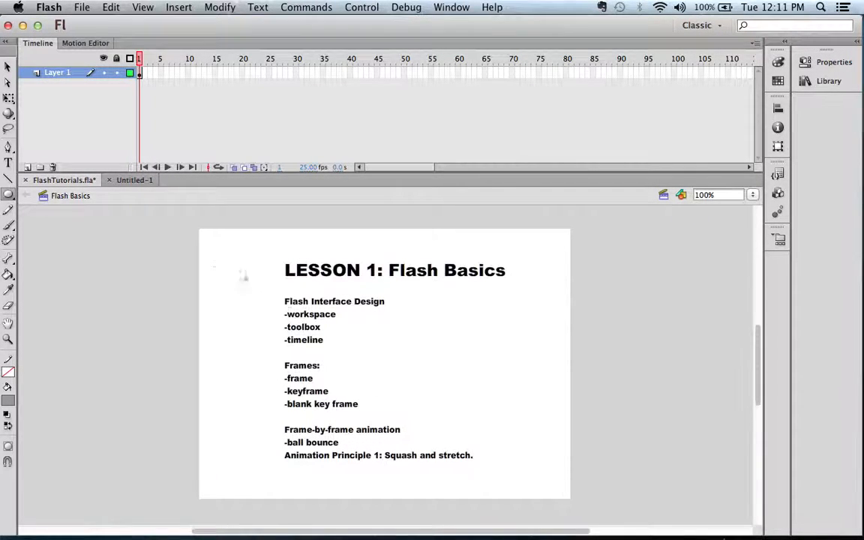
pyautogui.click(130, 180)
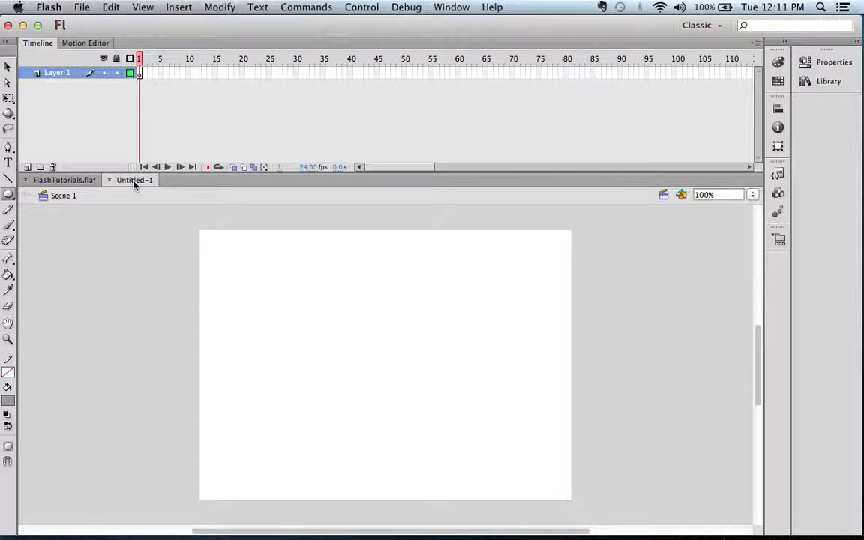
# Insert frames on Layer 1 of Untitled-1 to extend the empty first keyframe's span to frame 11
pyautogui.click(140, 73)
pyautogui.click(145, 74)
pyautogui.press('F6')
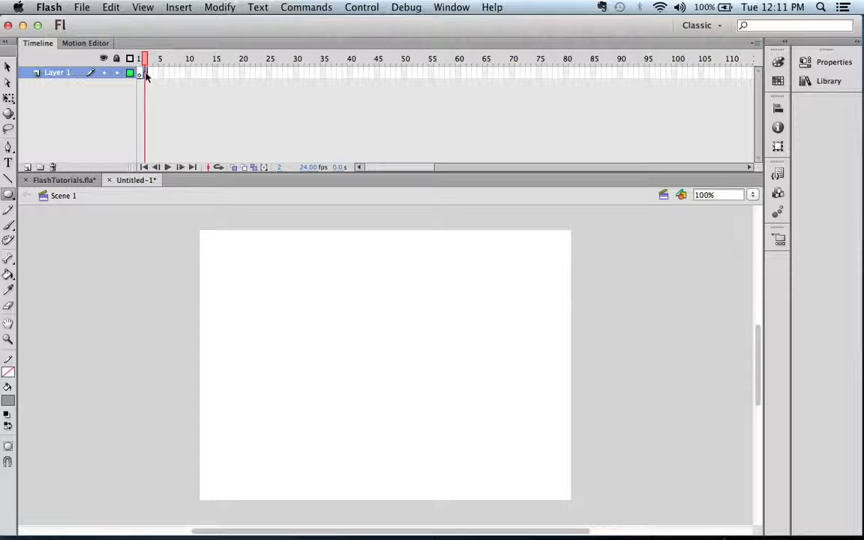
pyautogui.press('F5')
pyautogui.press('F5')
pyautogui.press('F5')
pyautogui.press('F5')
pyautogui.press('F5')
pyautogui.press('F5')
pyautogui.press('F5')
pyautogui.press('F5')
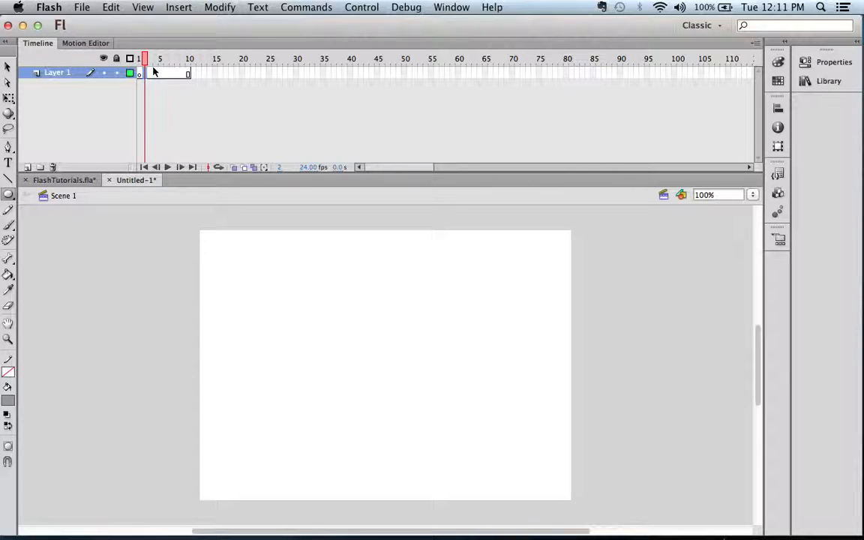
pyautogui.moveTo(170, 74); pyautogui.dragTo(178, 73)
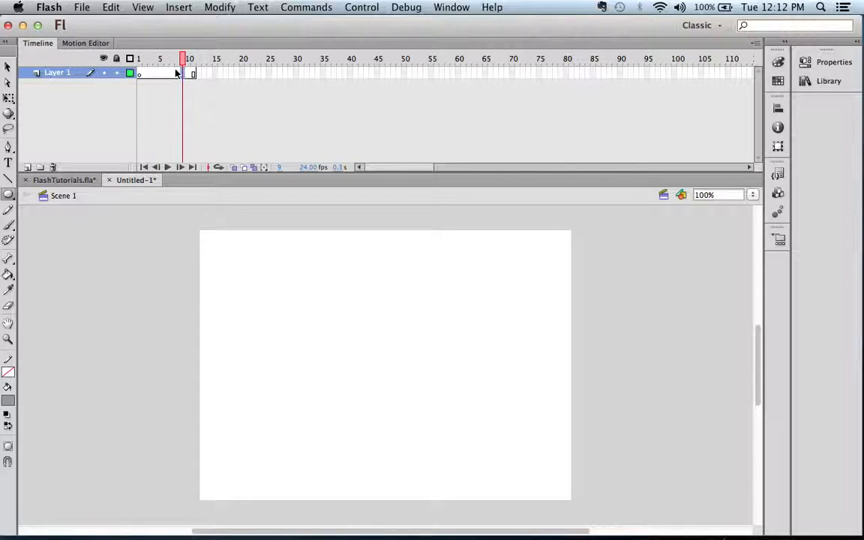
# Insert consecutive blank keyframes on Layer 1 from frame 12 through frame 25
pyautogui.click(142, 72)
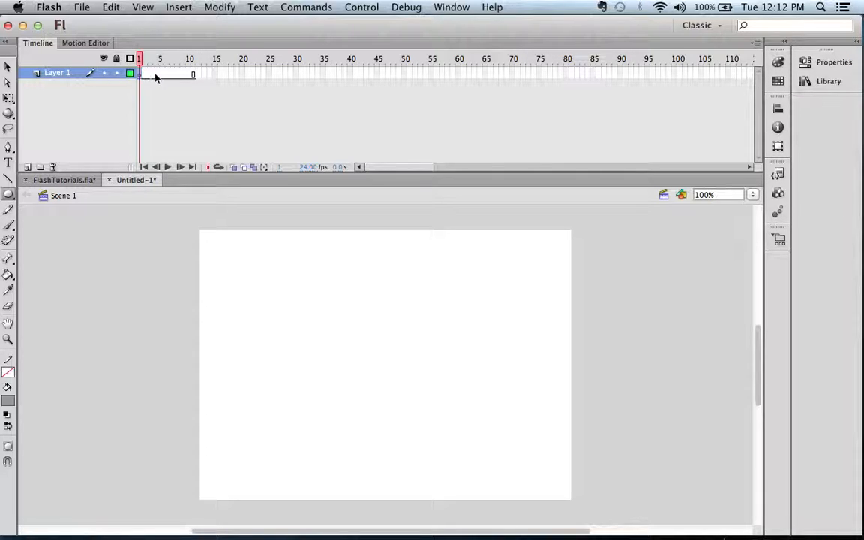
pyautogui.click(197, 75)
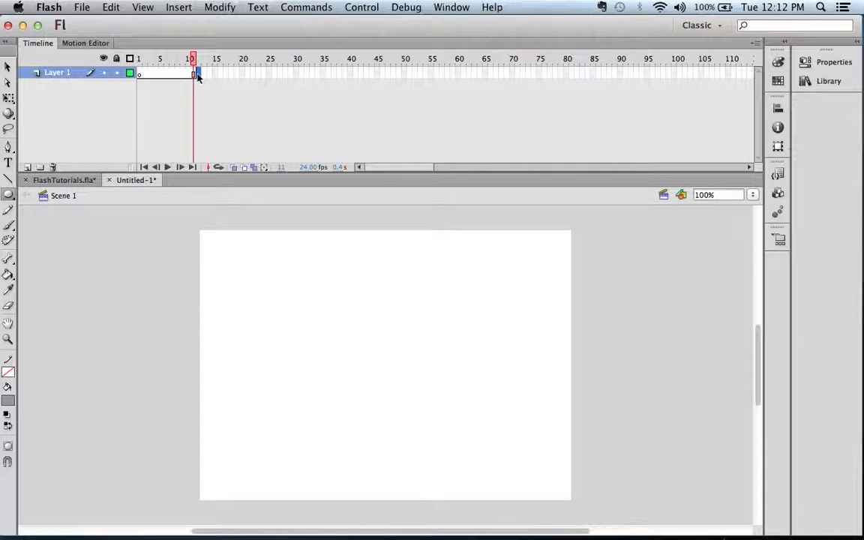
pyautogui.click(197, 76)
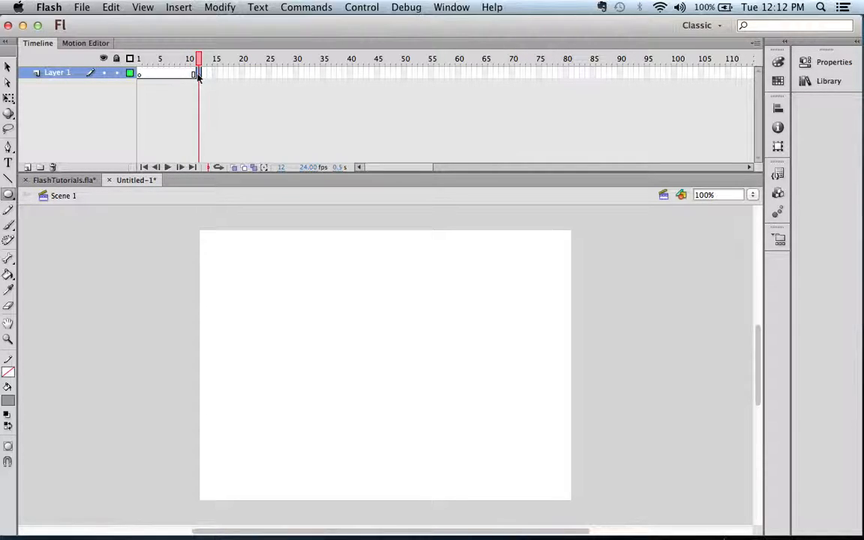
pyautogui.press('F7')
pyautogui.press('F7')
pyautogui.press('F7')
pyautogui.press('F7')
pyautogui.press('F7')
pyautogui.press('F7')
pyautogui.press('F7')
pyautogui.press('F7')
pyautogui.press('F7')
pyautogui.press('F7')
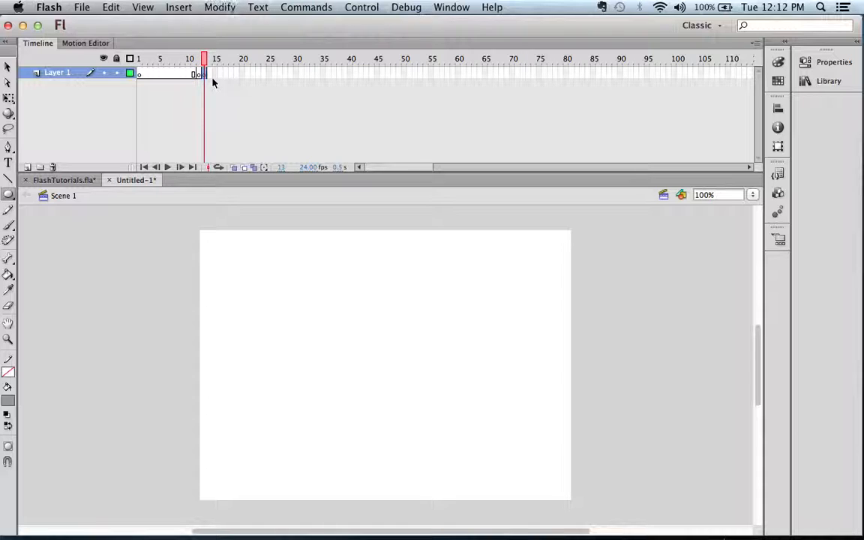
pyautogui.press('F7')
pyautogui.press('F7')
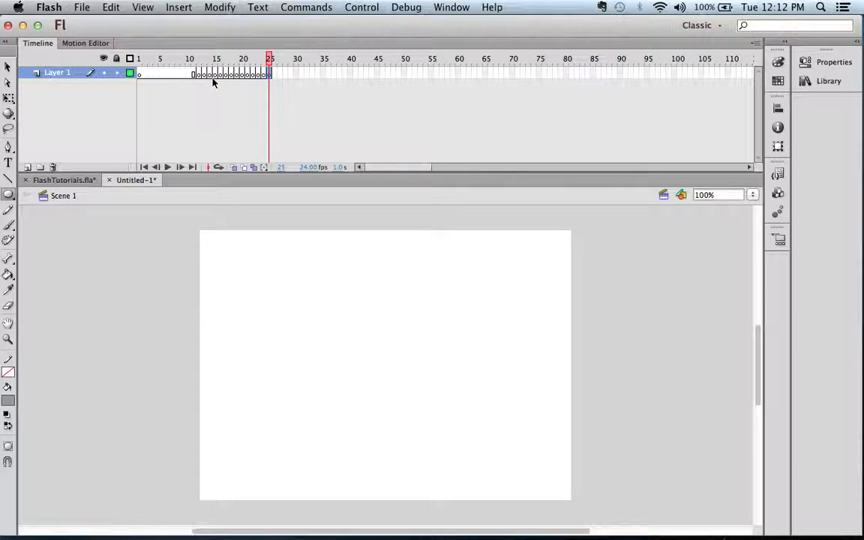
# Select the whole range of frames on Layer 1 and remove them, leaving a single empty frame
pyautogui.moveTo(207, 57)
pyautogui.mouseDown()
pyautogui.moveTo(199, 61)
pyautogui.moveTo(262, 62)
pyautogui.moveTo(193, 63)
pyautogui.moveTo(223, 71)
pyautogui.moveTo(204, 66)
pyautogui.mouseUp()
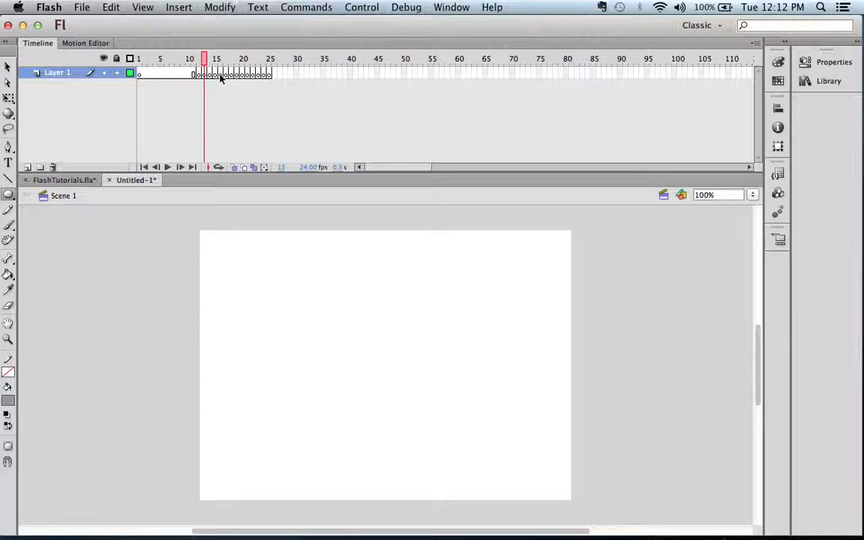
pyautogui.moveTo(222, 75); pyautogui.dragTo(139, 76)
pyautogui.rightClick(160, 75)
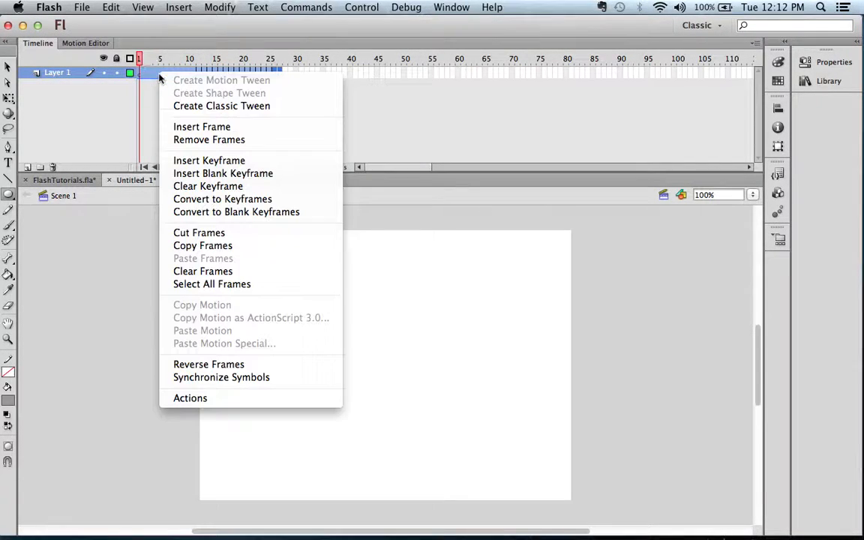
pyautogui.click(192, 141)
pyautogui.click(166, 58)
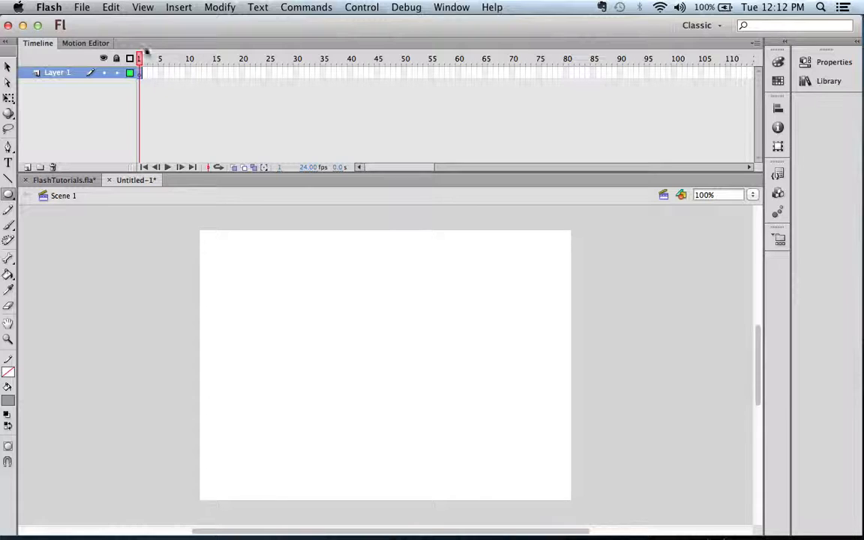
# Draw a grey circle without a stroke using the Oval tool and move it toward the middle of the stage
pyautogui.click(9, 193)
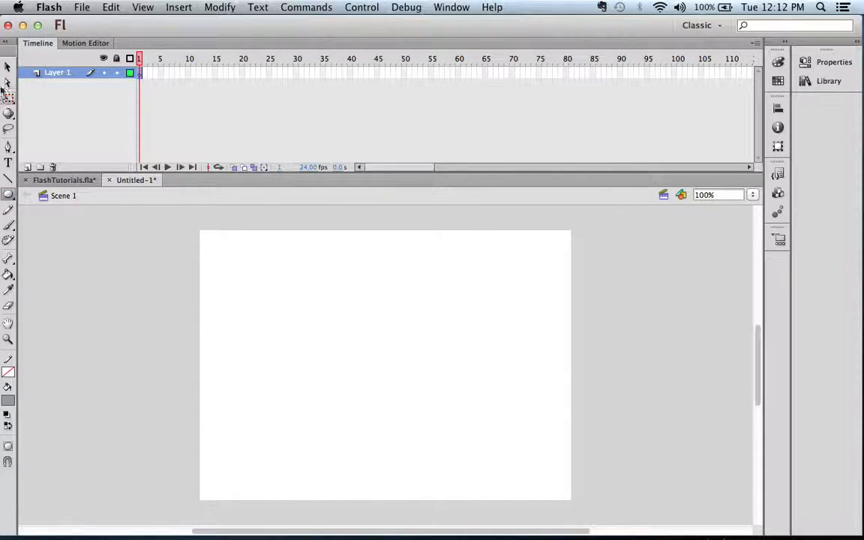
pyautogui.click(9, 195)
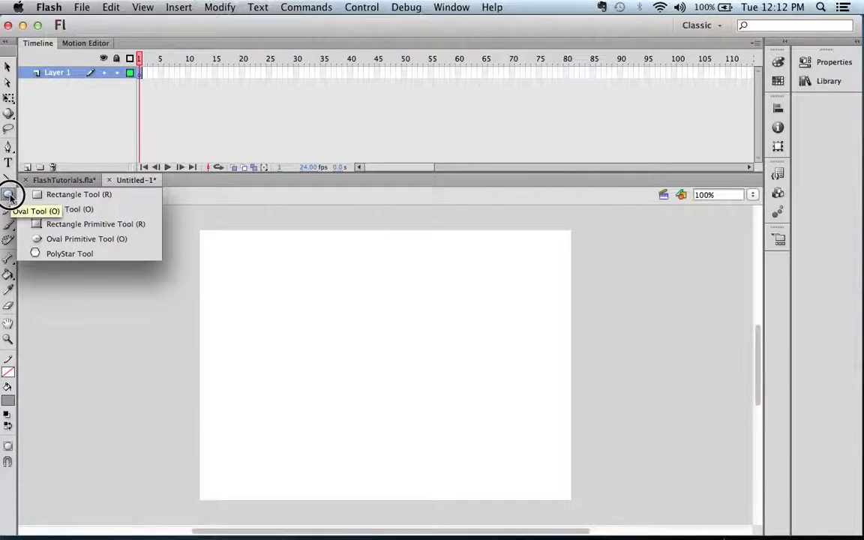
pyautogui.click(85, 214)
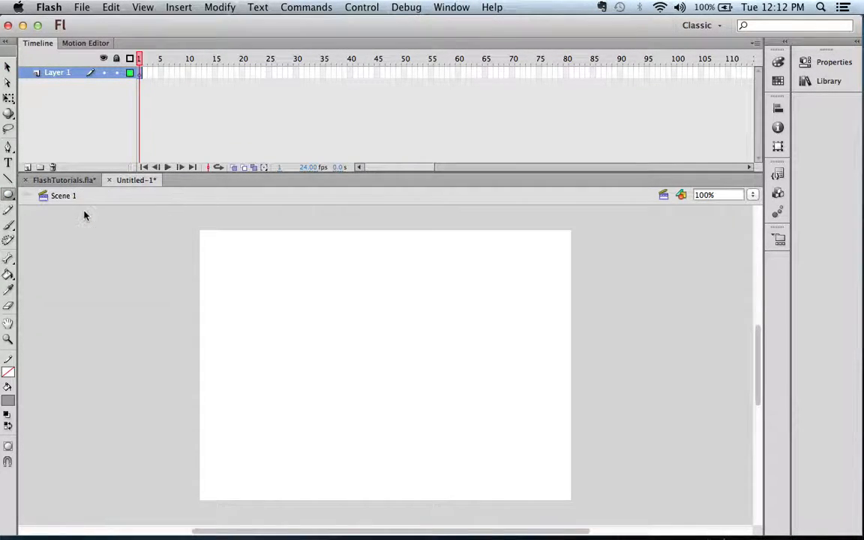
pyautogui.moveTo(264, 294); pyautogui.dragTo(320, 350)
pyautogui.press('v')
pyautogui.moveTo(285, 321)
pyautogui.mouseDown()
pyautogui.moveTo(338, 334)
pyautogui.moveTo(320, 308)
pyautogui.moveTo(366, 372)
pyautogui.moveTo(375, 337)
pyautogui.mouseUp()
pyautogui.click(420, 343)
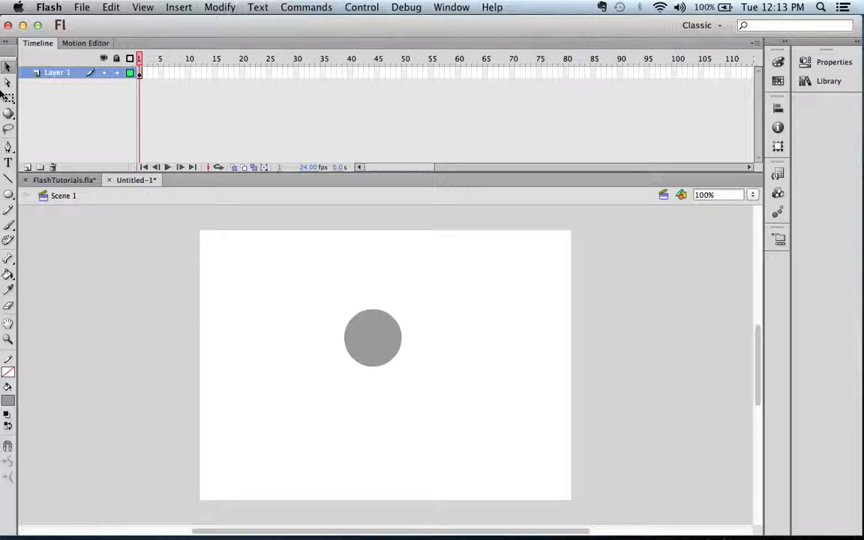
# Reshape the circle into an irregular pointed blob by pulling its edges with the Selection tool
pyautogui.click(8, 68)
pyautogui.click(387, 362)
pyautogui.moveTo(387, 362); pyautogui.dragTo(398, 225)
pyautogui.moveTo(368, 283); pyautogui.dragTo(294, 322)
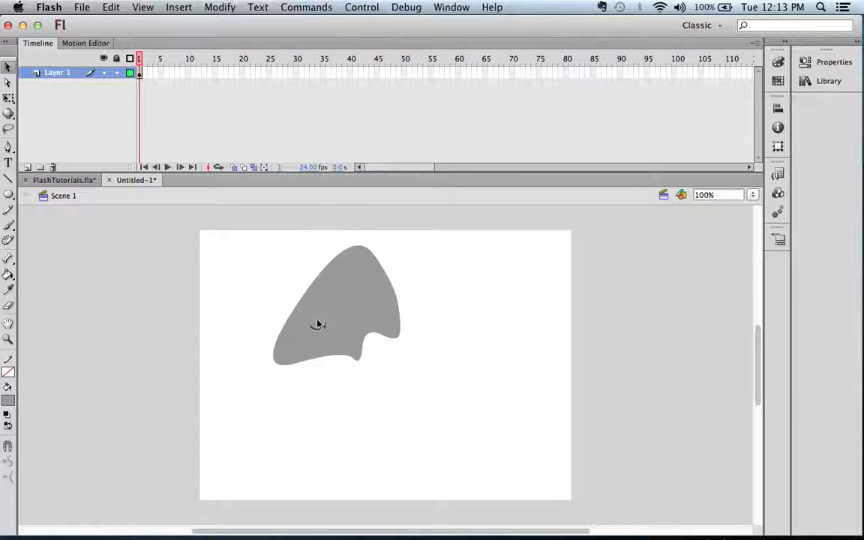
# Change the reshaped blob's fill to purple and then to a lighter purple
pyautogui.click(318, 328)
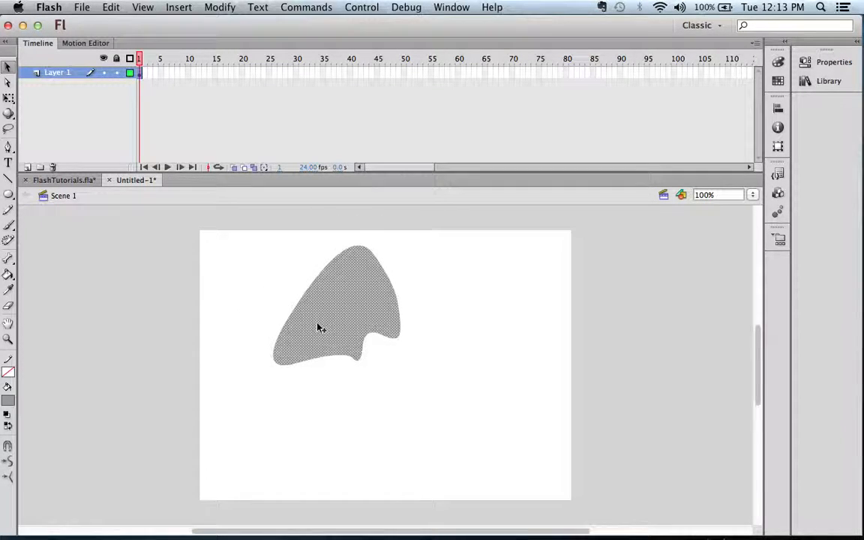
pyautogui.click(10, 400)
pyautogui.click(45, 353)
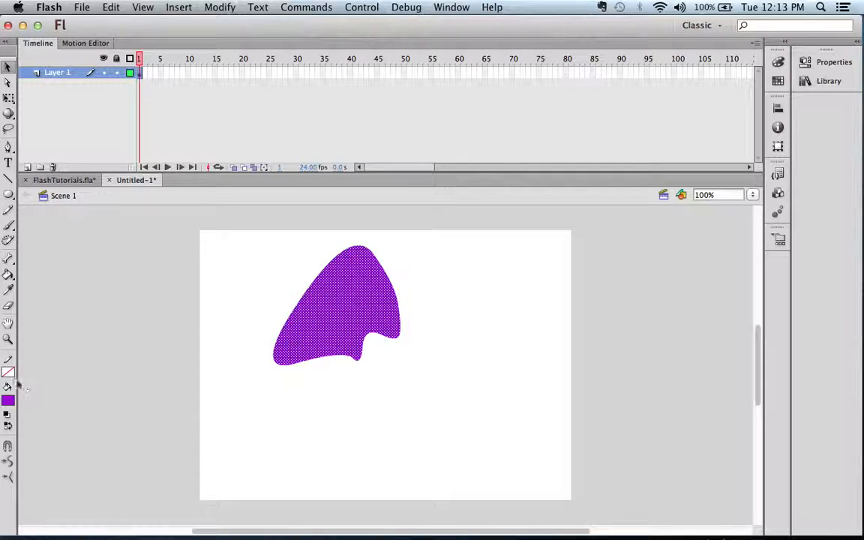
pyautogui.click(8, 399)
pyautogui.click(63, 369)
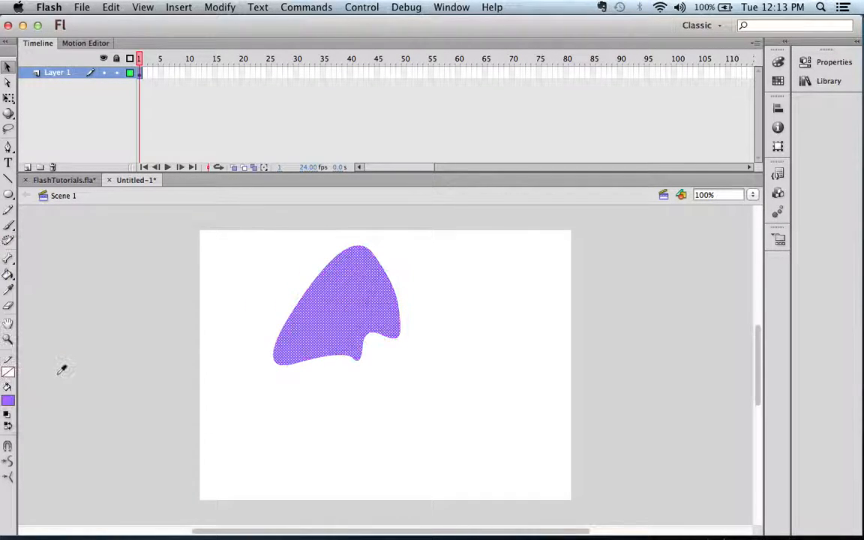
# Set the stroke colour to dark green and outline the purple blob with it using the Ink Bottle tool
pyautogui.click(8, 373)
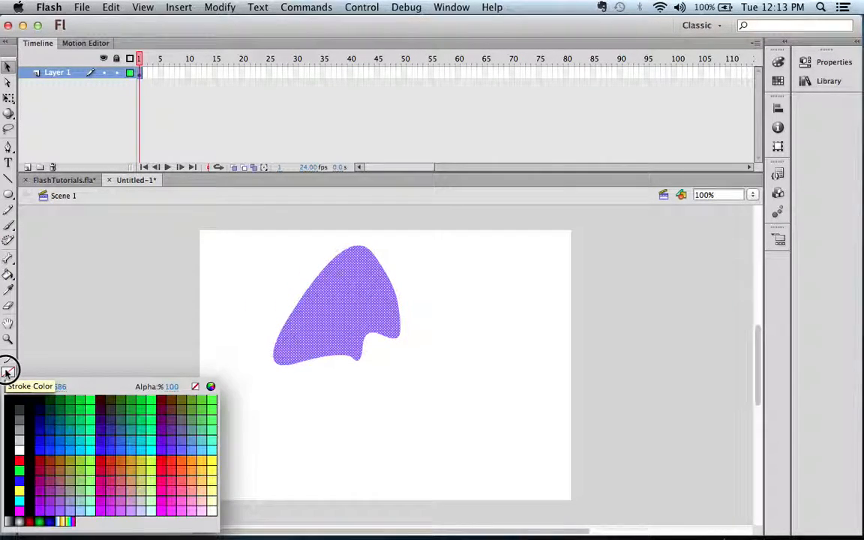
pyautogui.click(64, 400)
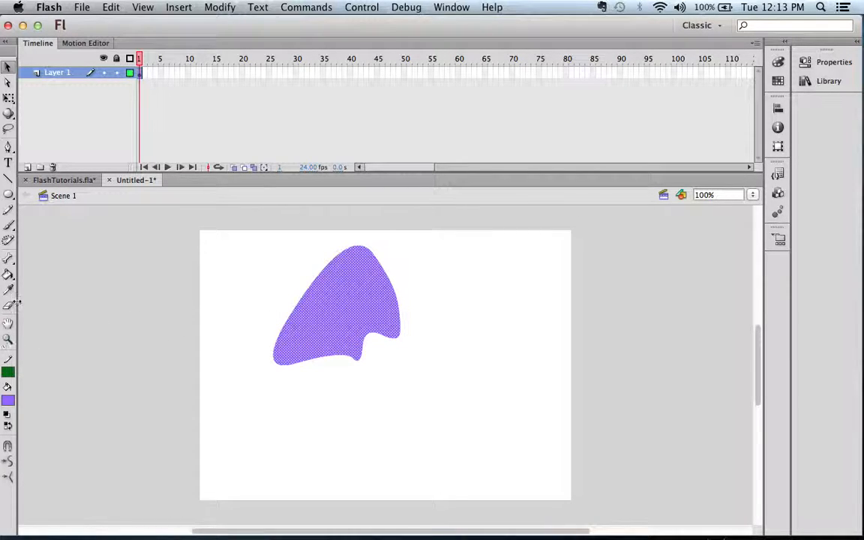
pyautogui.click(9, 275)
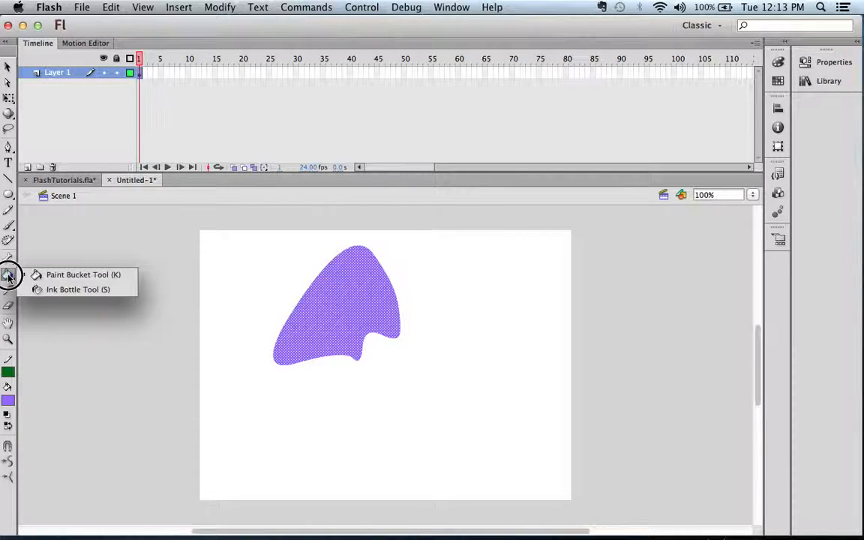
pyautogui.moveTo(9, 274)
pyautogui.mouseDown()
pyautogui.moveTo(47, 276)
pyautogui.moveTo(49, 289)
pyautogui.mouseUp()
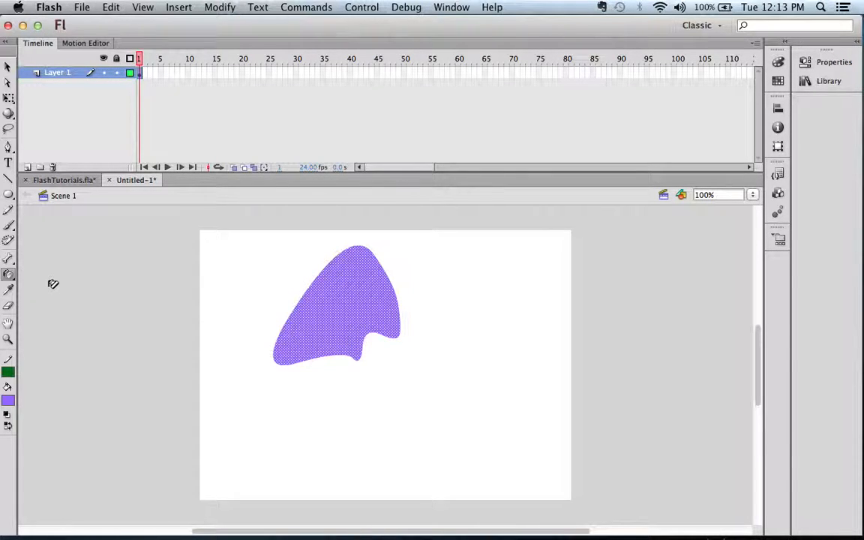
pyautogui.click(307, 289)
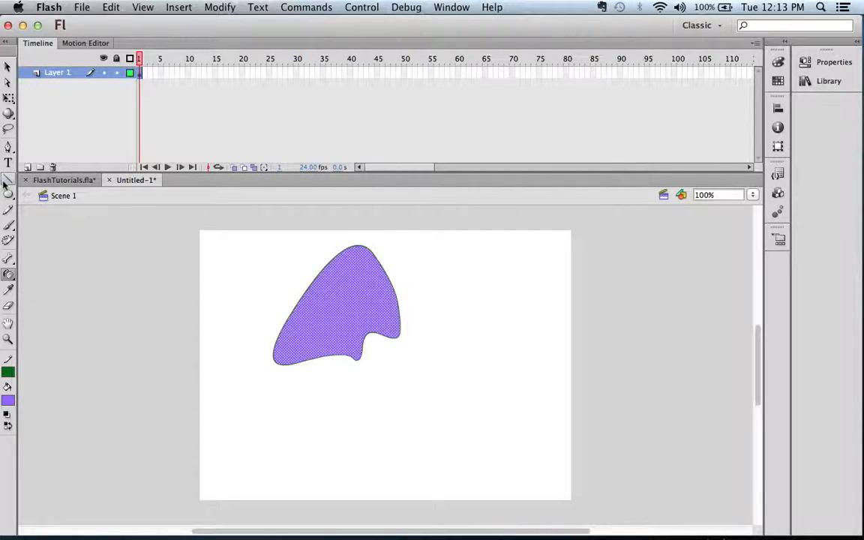
# Separate the blob's purple fill from its green outline by moving the fill to the right side of the stage
pyautogui.click(7, 67)
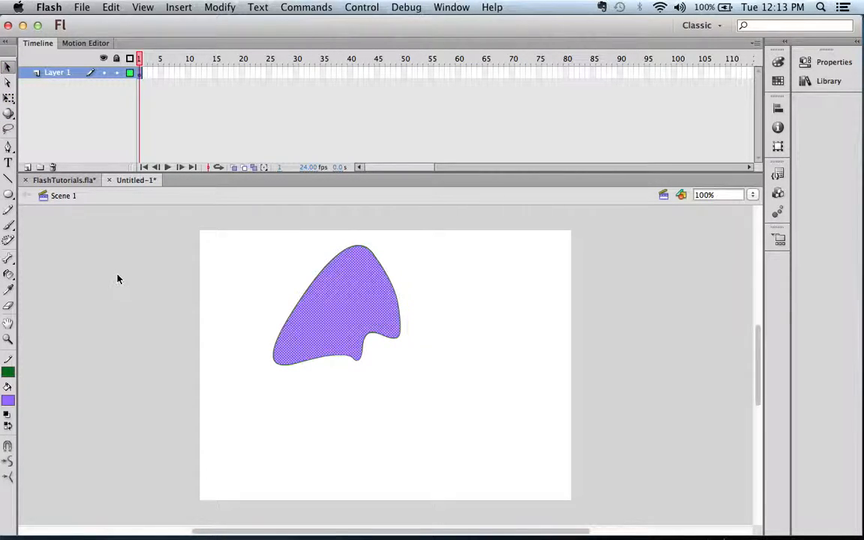
pyautogui.click(146, 339)
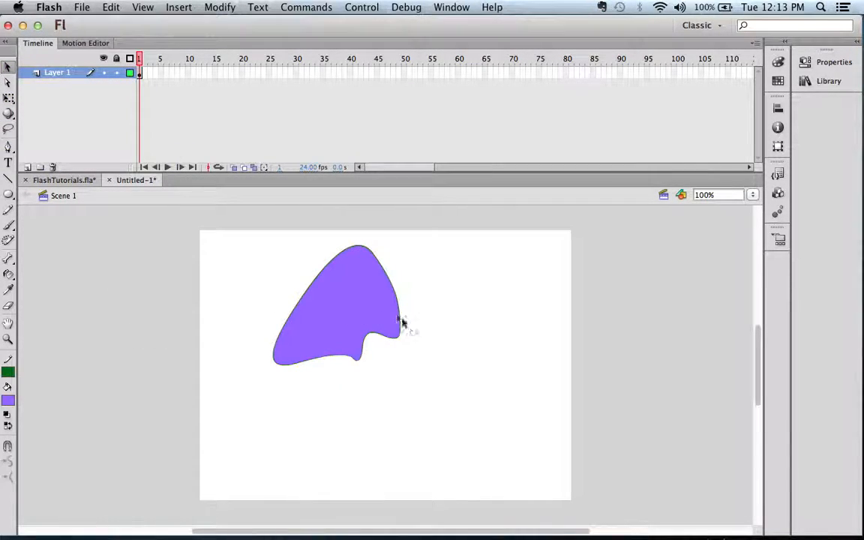
pyautogui.click(353, 289)
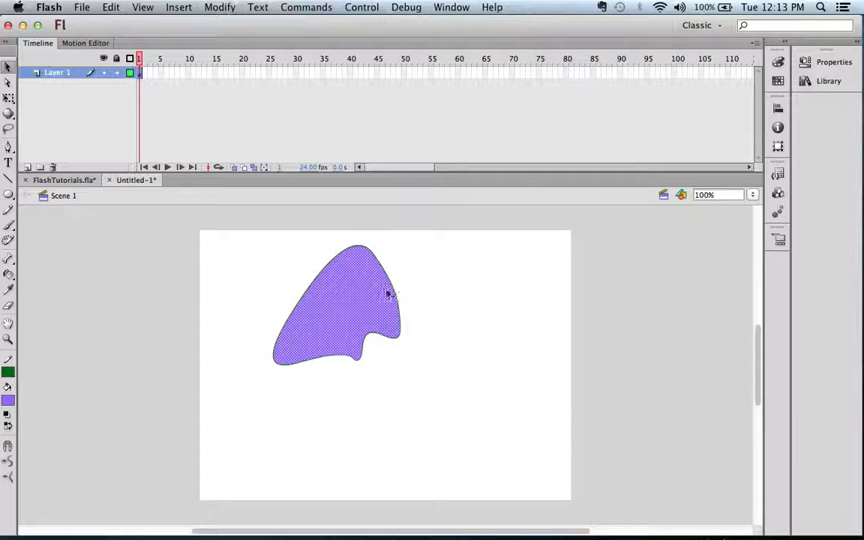
pyautogui.moveTo(355, 294)
pyautogui.mouseDown()
pyautogui.moveTo(509, 277)
pyautogui.moveTo(523, 306)
pyautogui.mouseUp()
pyautogui.click(603, 275)
pyautogui.click(476, 324)
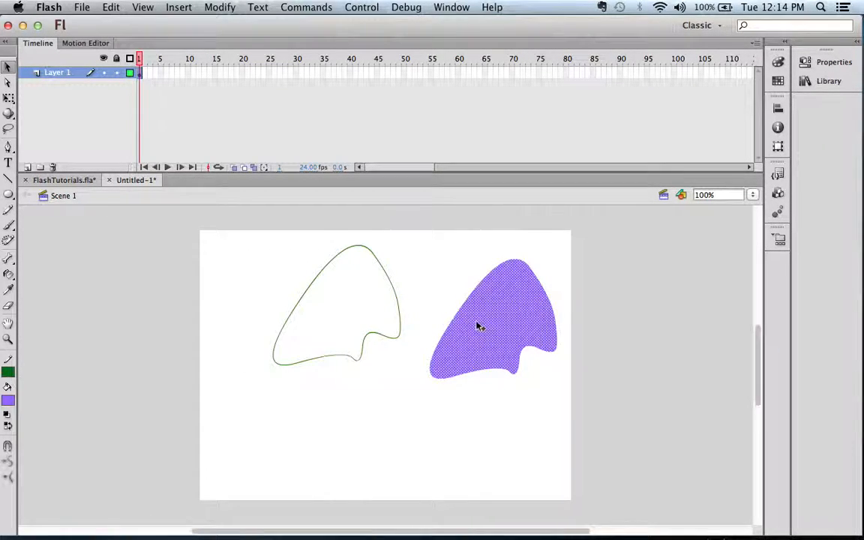
# Select part of the green outline, try deleting a section of the purple fill, and undo the deletion
pyautogui.moveTo(249, 312)
pyautogui.mouseDown()
pyautogui.moveTo(282, 324)
pyautogui.moveTo(339, 380)
pyautogui.mouseUp()
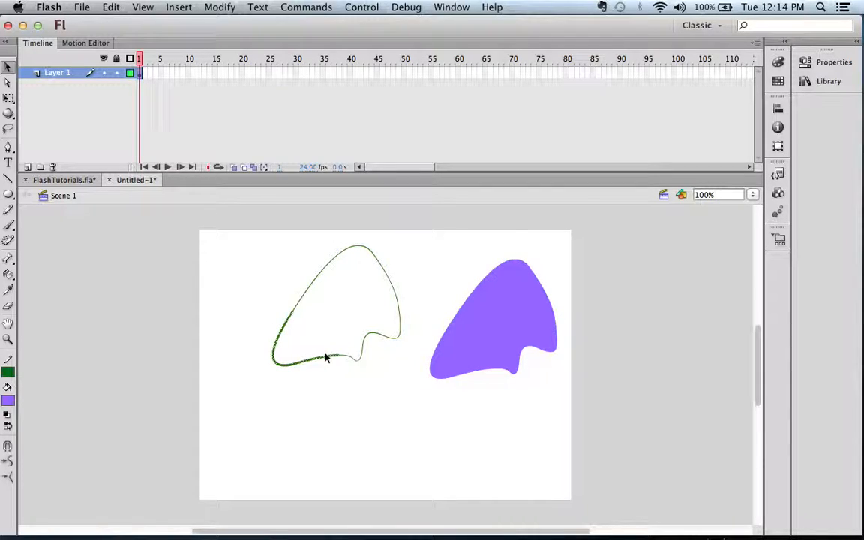
pyautogui.moveTo(580, 271); pyautogui.dragTo(460, 363)
pyautogui.press('Delete')
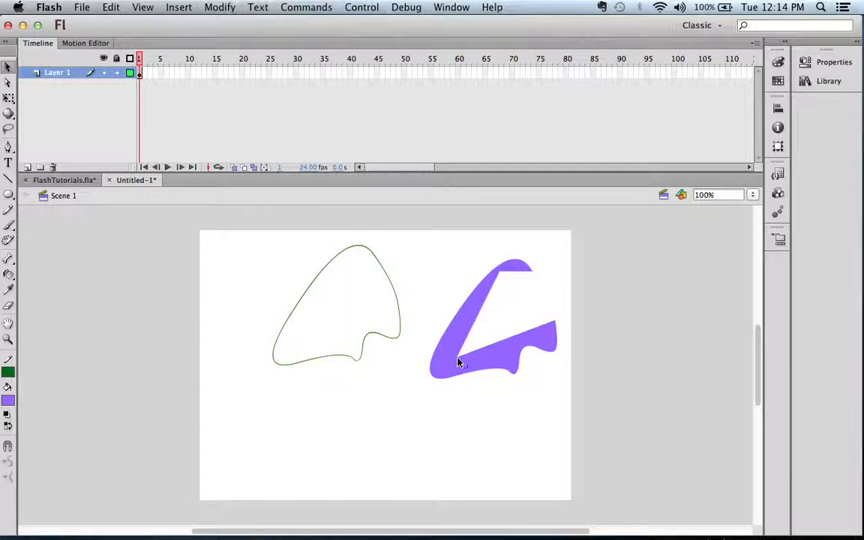
pyautogui.press('super+z')
pyautogui.press('super+z')
# Select the green outline and the purple fill together and delete both from the stage
pyautogui.moveTo(188, 234); pyautogui.dragTo(570, 399)
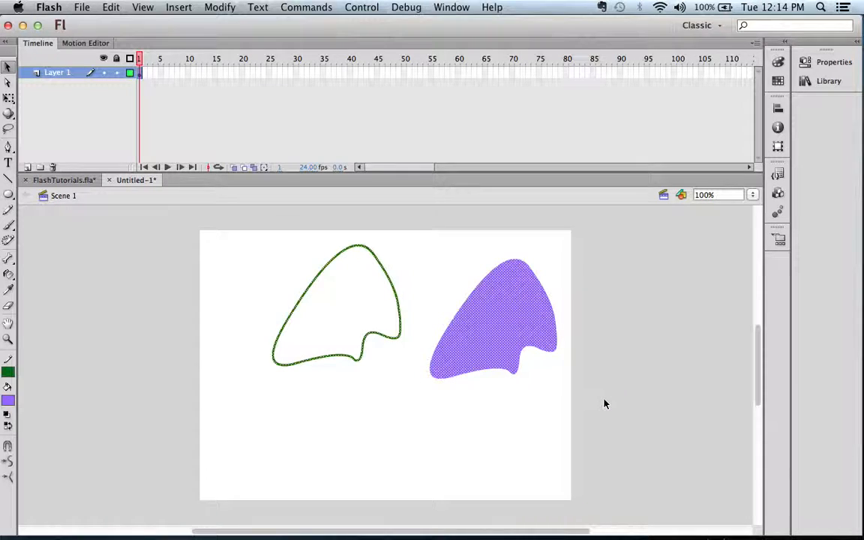
pyautogui.press('Delete')
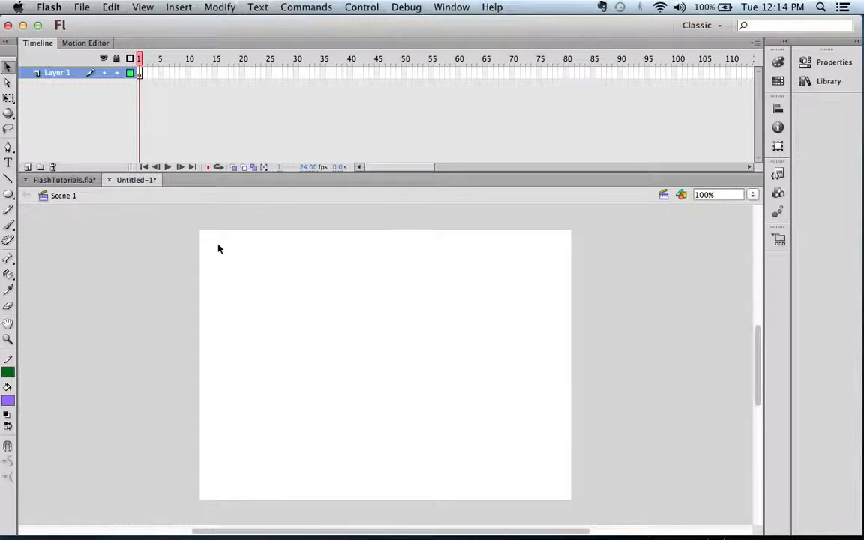
# Review the Lesson 1 outline in the FlashTutorials.fla document and return to the Untitled-1 document
pyautogui.click(64, 181)
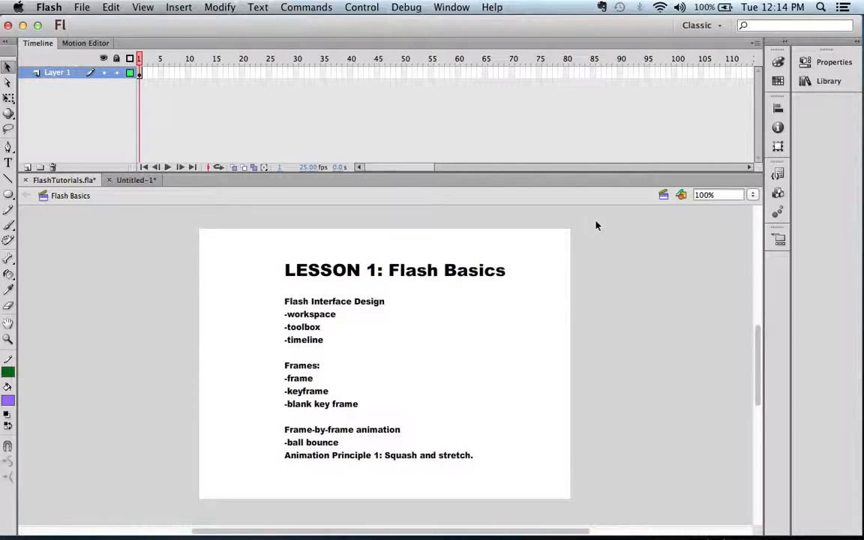
pyautogui.click(120, 182)
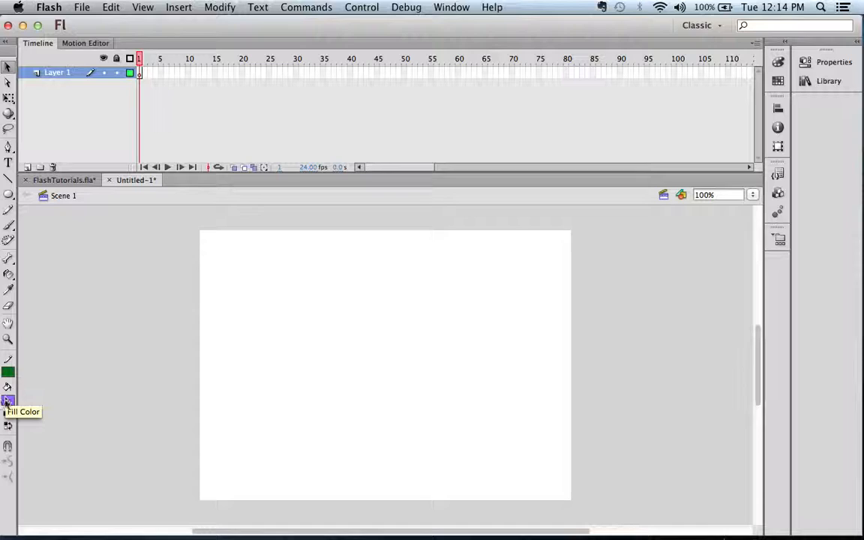
# Set the fill colour to black and draw a small ball outline with the Brush tool at the stage's upper-left corner on frame 1
pyautogui.click(10, 401)
pyautogui.click(35, 331)
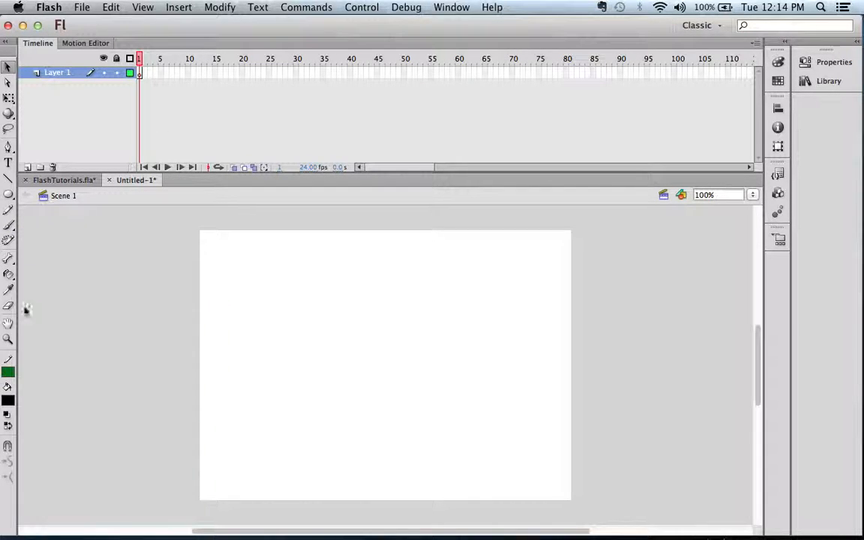
pyautogui.moveTo(8, 225)
pyautogui.mouseDown()
pyautogui.moveTo(41, 239)
pyautogui.moveTo(34, 227)
pyautogui.moveTo(42, 231)
pyautogui.mouseUp()
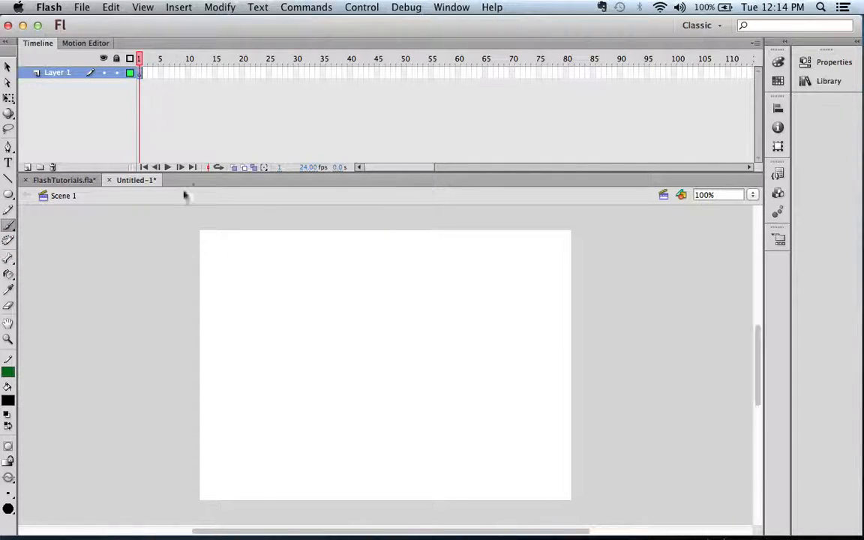
pyautogui.moveTo(228, 218)
pyautogui.mouseDown()
pyautogui.moveTo(213, 218)
pyautogui.moveTo(226, 246)
pyautogui.moveTo(238, 226)
pyautogui.moveTo(229, 218)
pyautogui.mouseUp()
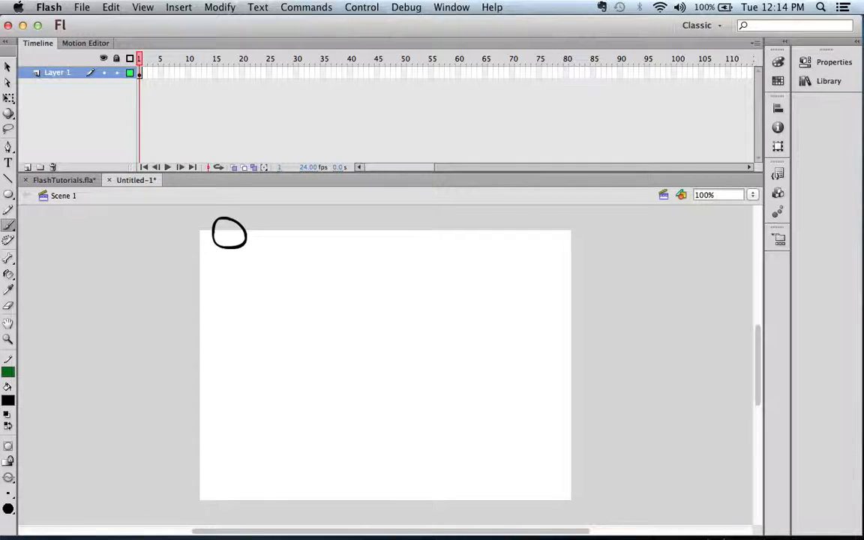
# Insert a blank keyframe at frame 2, draw the ball lower and further right, and scrub between the two frames
pyautogui.click(144, 73)
pyautogui.press('F7')
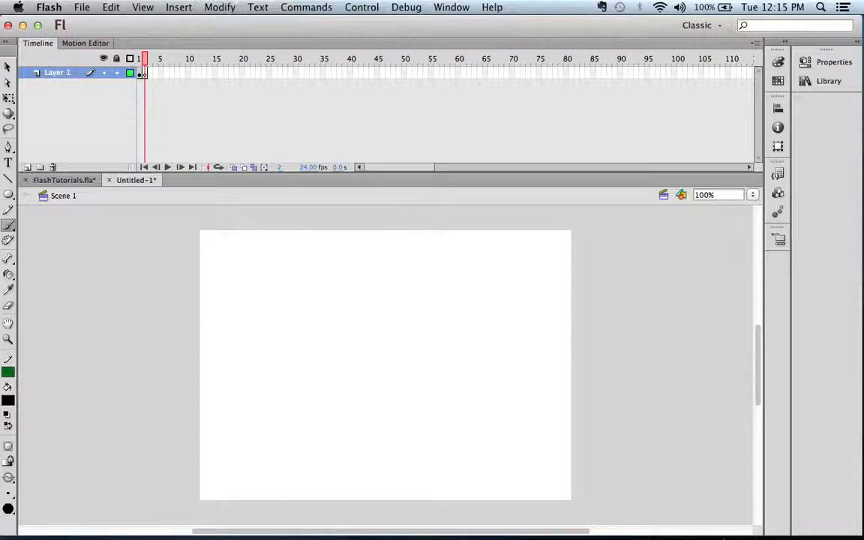
pyautogui.moveTo(271, 267)
pyautogui.mouseDown()
pyautogui.moveTo(250, 292)
pyautogui.moveTo(270, 297)
pyautogui.moveTo(288, 285)
pyautogui.moveTo(271, 266)
pyautogui.mouseUp()
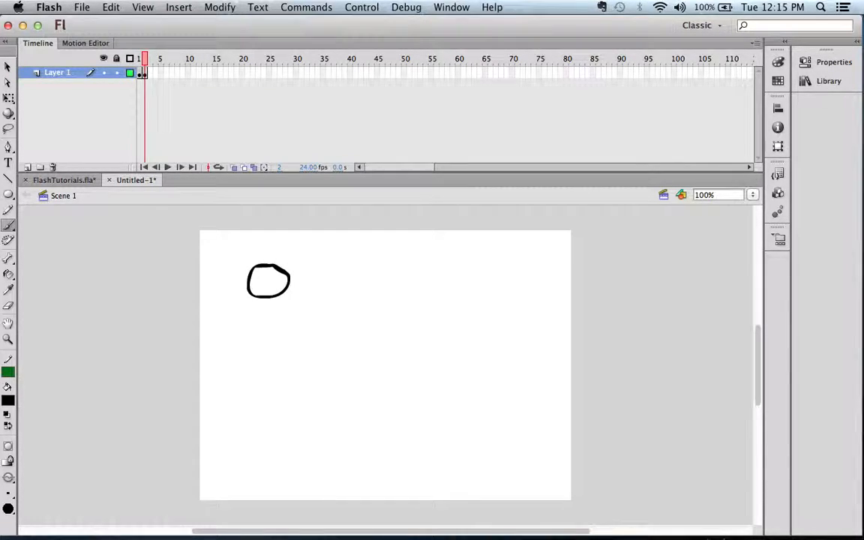
pyautogui.moveTo(141, 59)
pyautogui.mouseDown()
pyautogui.moveTo(157, 62)
pyautogui.moveTo(139, 57)
pyautogui.moveTo(147, 67)
pyautogui.mouseUp()
# Turn on onion skinning and draw a diagonally stretched ball further down and right on a new blank keyframe at frame 3
pyautogui.click(234, 168)
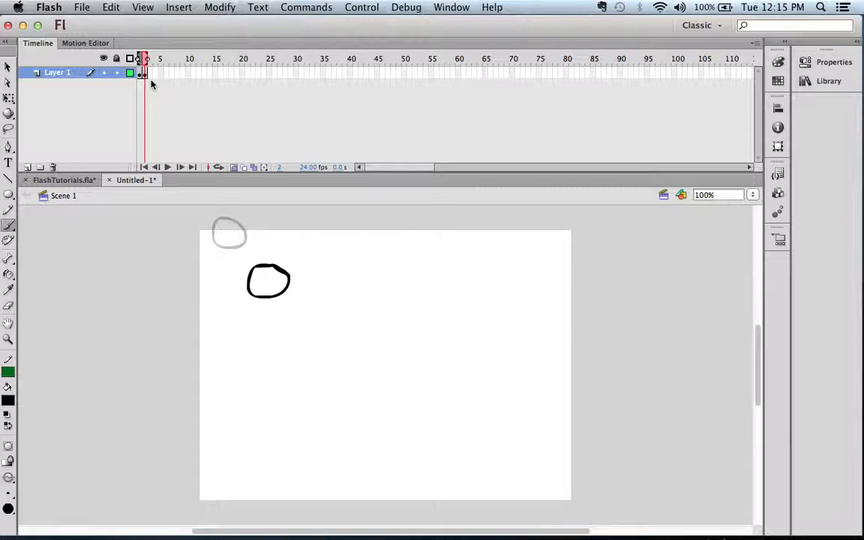
pyautogui.press('F7')
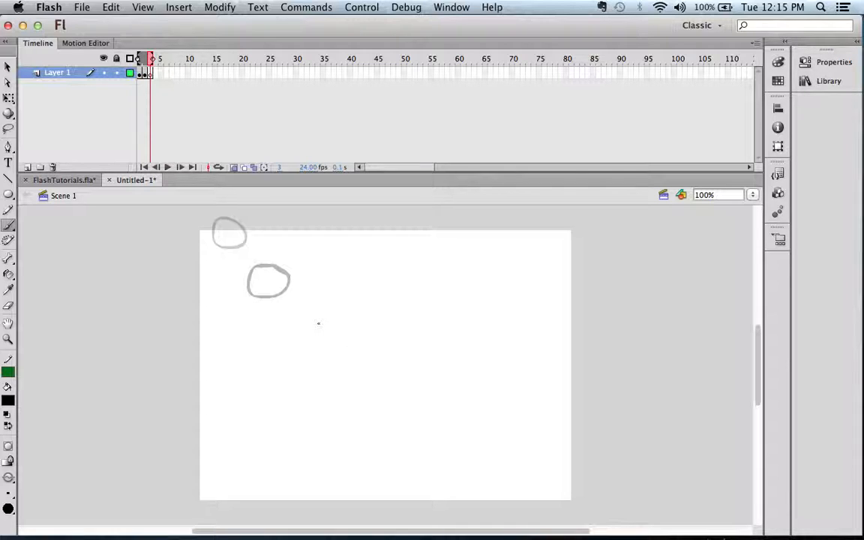
pyautogui.moveTo(314, 317)
pyautogui.mouseDown()
pyautogui.moveTo(299, 318)
pyautogui.moveTo(300, 330)
pyautogui.moveTo(313, 346)
pyautogui.moveTo(335, 345)
pyautogui.moveTo(314, 315)
pyautogui.mouseUp()
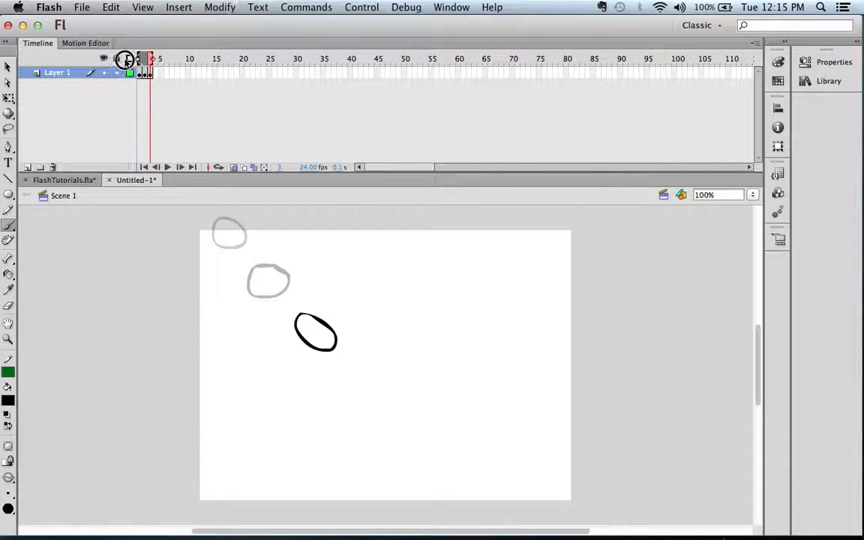
pyautogui.moveTo(143, 58); pyautogui.dragTo(158, 72)
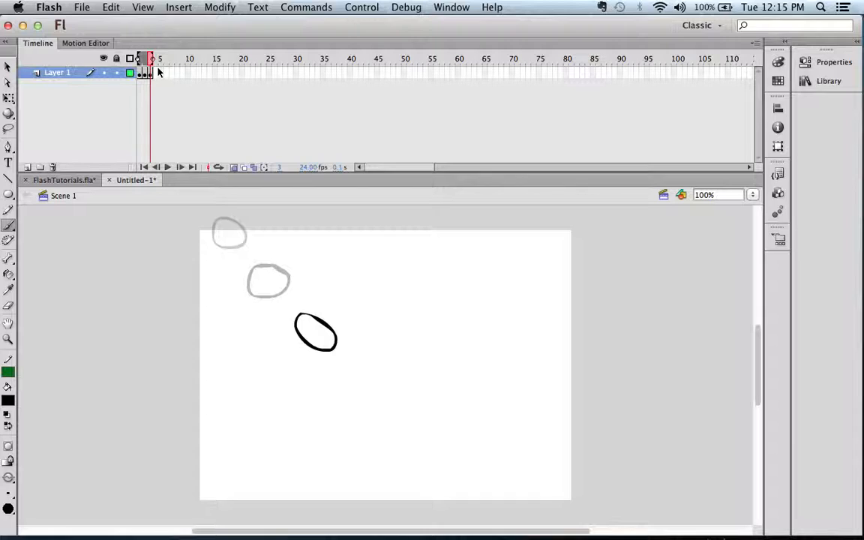
# Insert a blank keyframe at frame 4 and draw the ball squashed flat at the lowest point of its path
pyautogui.press('F7')
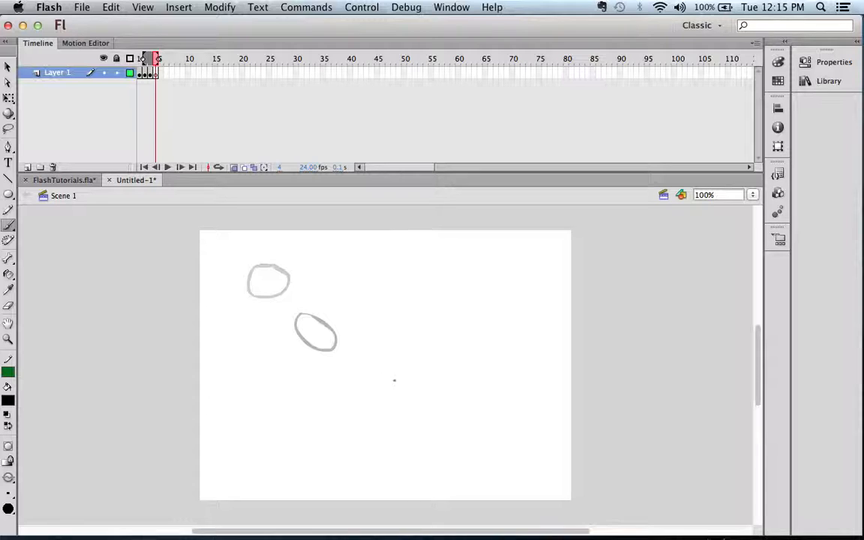
pyautogui.moveTo(393, 381)
pyautogui.mouseDown()
pyautogui.moveTo(362, 386)
pyautogui.moveTo(370, 396)
pyautogui.moveTo(416, 392)
pyautogui.moveTo(388, 383)
pyautogui.mouseUp()
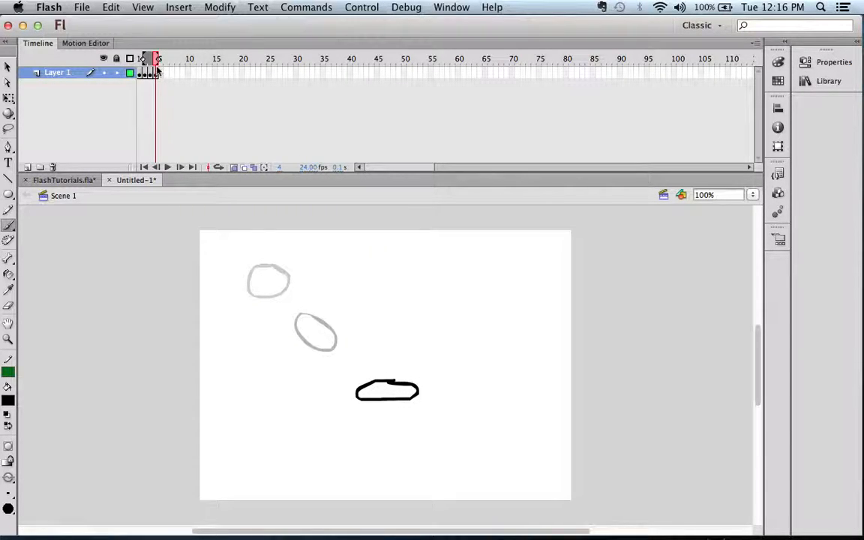
pyautogui.moveTo(155, 64)
pyautogui.mouseDown()
pyautogui.moveTo(139, 69)
pyautogui.moveTo(183, 74)
pyautogui.moveTo(136, 71)
pyautogui.moveTo(179, 77)
pyautogui.moveTo(168, 81)
pyautogui.mouseUp()
# Insert blank keyframes at frames 5 and 6 and draw the stretched ball rebounding up and to the right on each
pyautogui.click(162, 74)
pyautogui.press('F7')
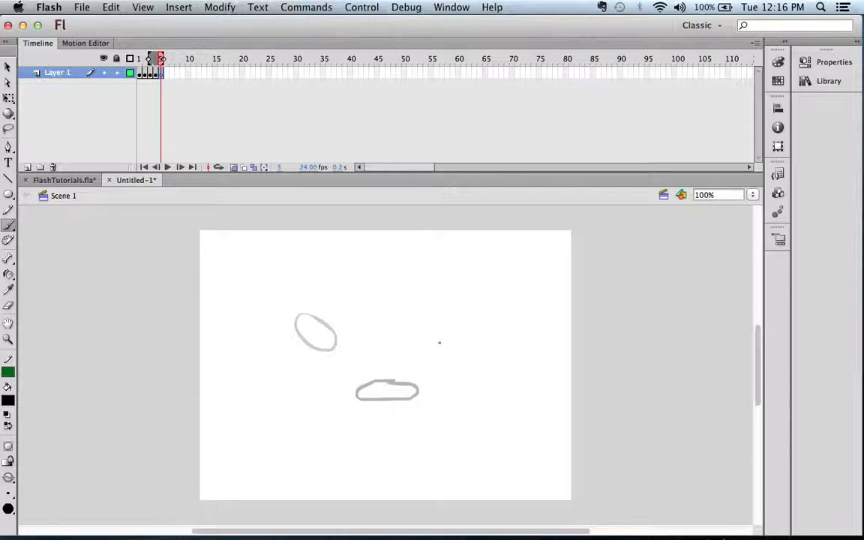
pyautogui.moveTo(438, 347)
pyautogui.mouseDown()
pyautogui.moveTo(419, 373)
pyautogui.moveTo(430, 378)
pyautogui.moveTo(437, 348)
pyautogui.mouseUp()
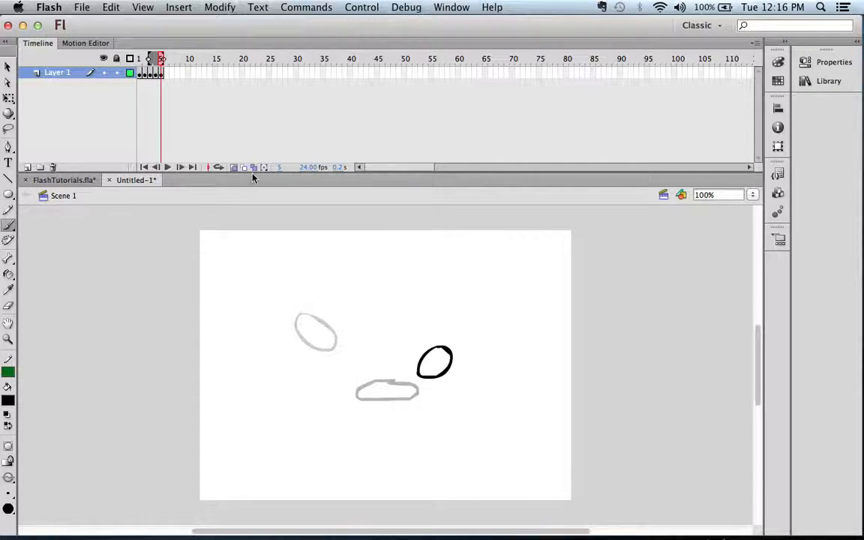
pyautogui.press('F7')
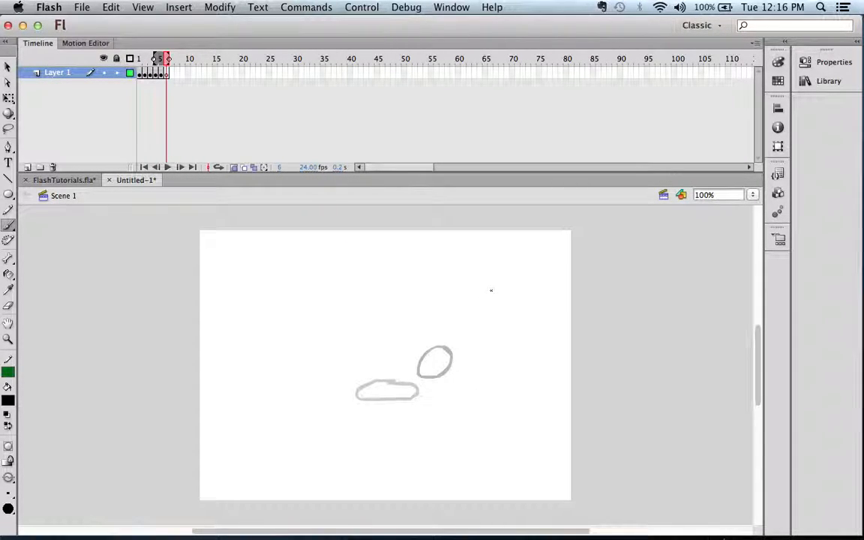
pyautogui.moveTo(485, 295)
pyautogui.mouseDown()
pyautogui.moveTo(463, 320)
pyautogui.moveTo(475, 329)
pyautogui.moveTo(494, 315)
pyautogui.moveTo(483, 294)
pyautogui.mouseUp()
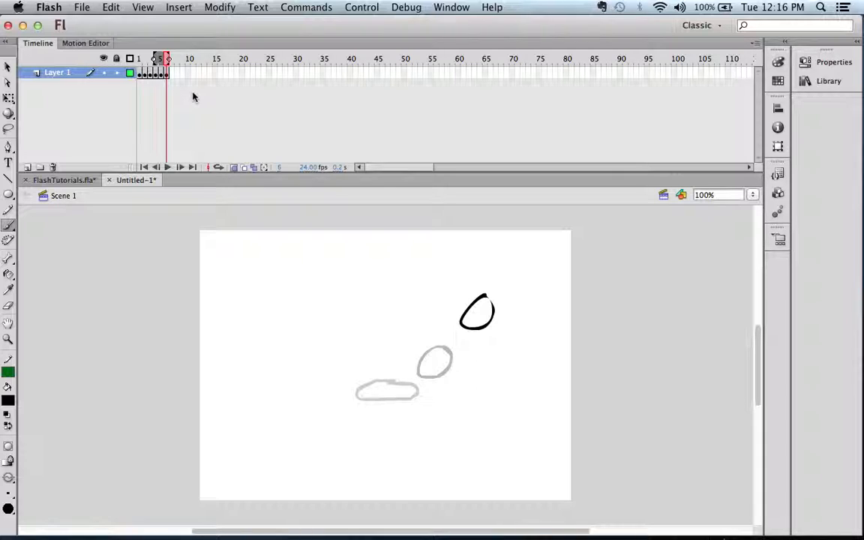
# Extend Layer 1 with blank keyframes through frame 8 and draw two more ball outlines rising to the stage's upper-right corner
pyautogui.press('F7')
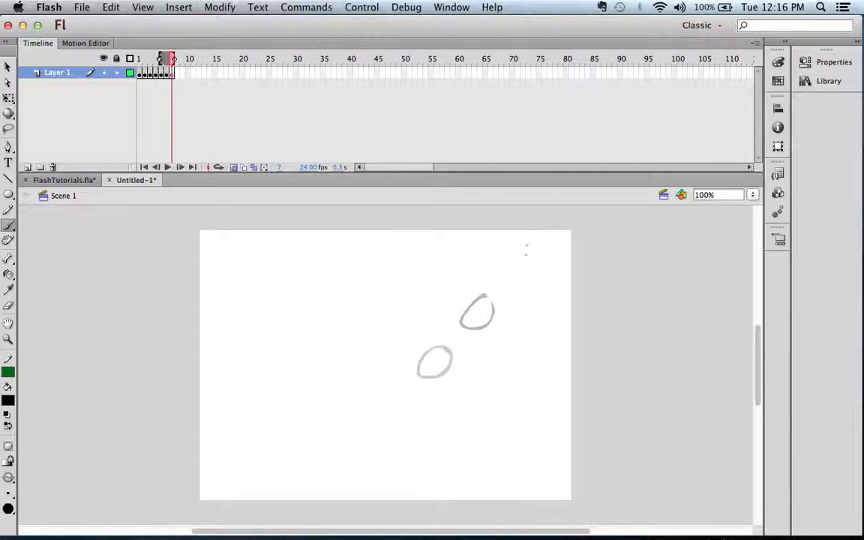
pyautogui.moveTo(520, 252)
pyautogui.mouseDown()
pyautogui.moveTo(496, 259)
pyautogui.moveTo(510, 277)
pyautogui.moveTo(530, 270)
pyautogui.moveTo(513, 250)
pyautogui.mouseUp()
pyautogui.press('F7')
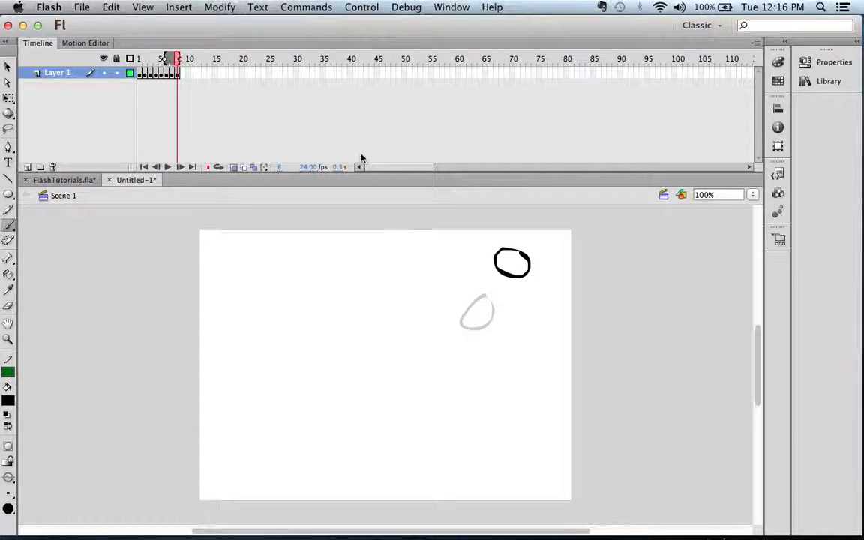
pyautogui.moveTo(527, 220)
pyautogui.mouseDown()
pyautogui.moveTo(526, 250)
pyautogui.moveTo(545, 248)
pyautogui.moveTo(532, 222)
pyautogui.mouseUp()
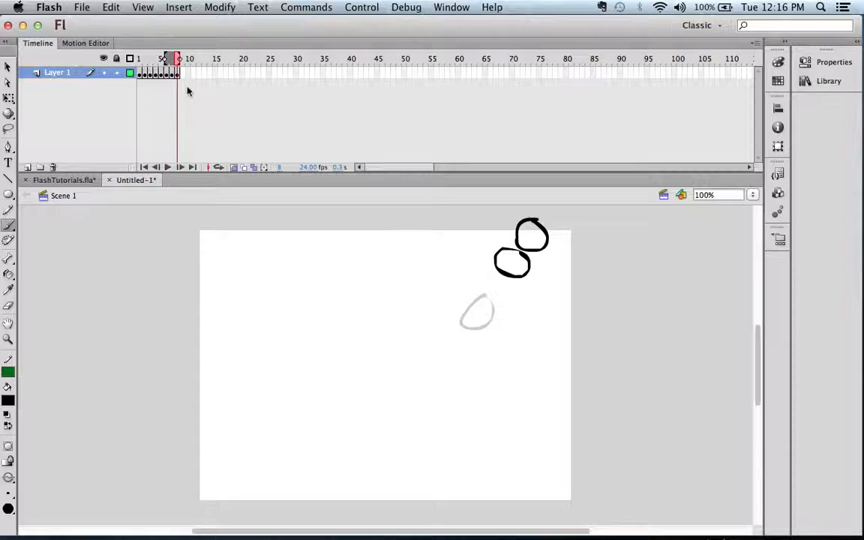
# Turn off onion skinning and scrub through the frames to preview the ball bounce
pyautogui.click(233, 167)
pyautogui.moveTo(174, 57)
pyautogui.mouseDown()
pyautogui.moveTo(131, 57)
pyautogui.moveTo(170, 73)
pyautogui.moveTo(119, 67)
pyautogui.moveTo(178, 81)
pyautogui.mouseUp()
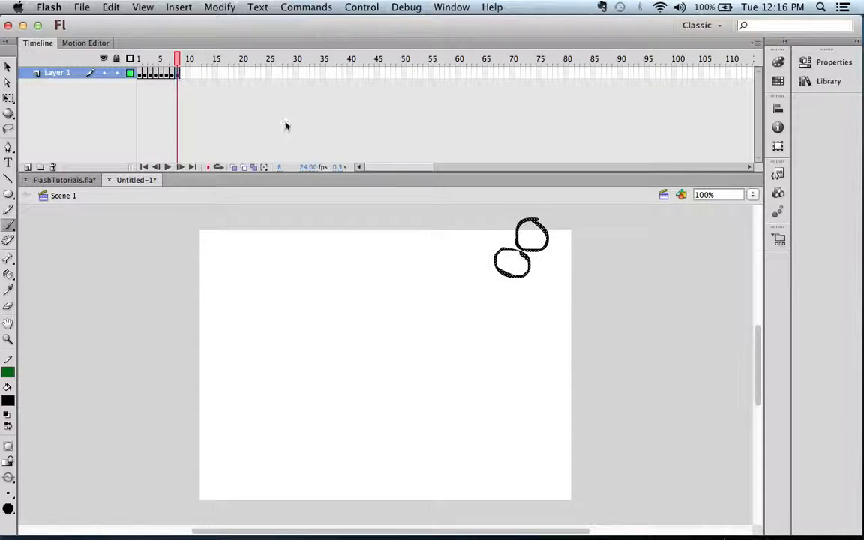
# Cut the upper of the two ball outlines out of frame 8, using the Selection tool
pyautogui.click(8, 68)
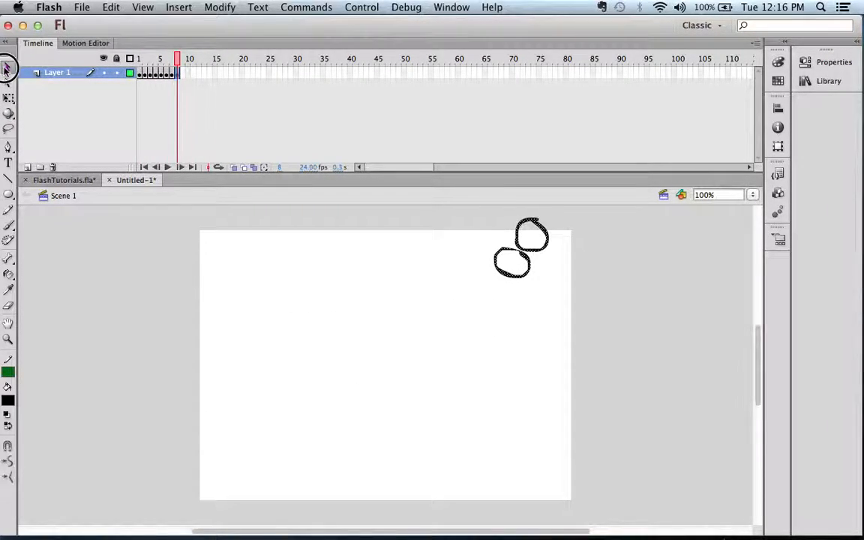
pyautogui.click(592, 239)
pyautogui.click(542, 231)
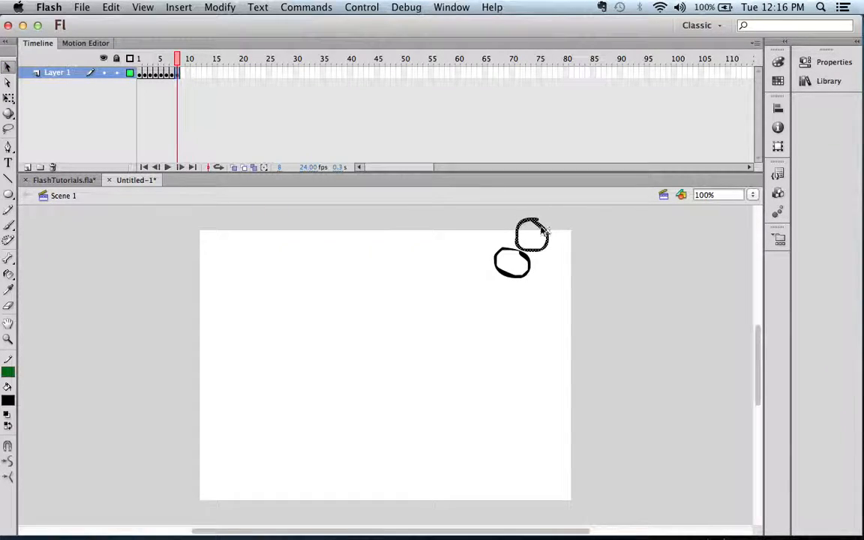
pyautogui.click(119, 7)
pyautogui.click(120, 58)
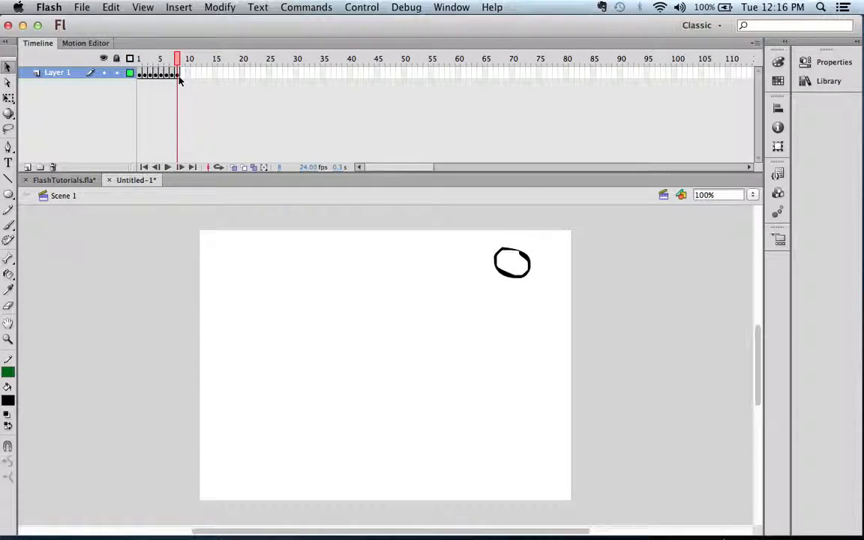
# Insert a blank keyframe at frame 9 and paste the cut ball outline in place there
pyautogui.press('F7')
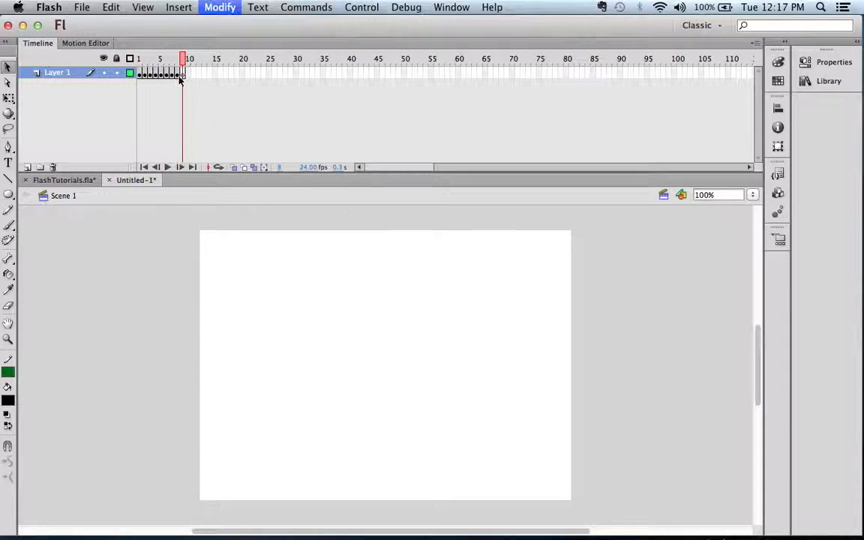
pyautogui.click(112, 7)
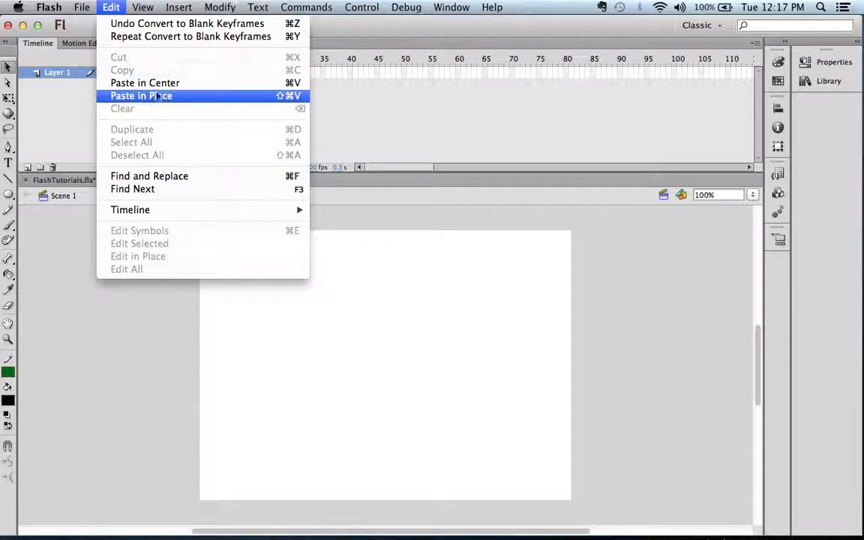
pyautogui.click(185, 96)
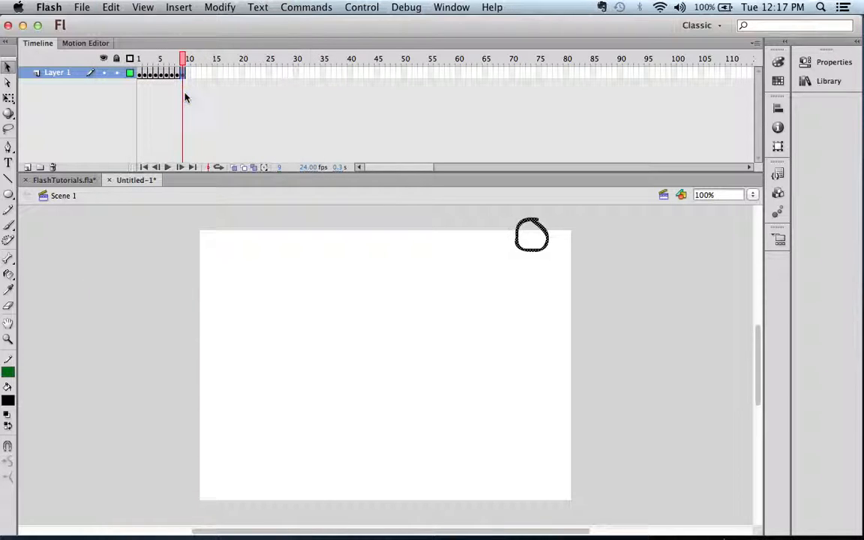
# Scrub through the ball bounce back to frame 1 and check the lesson outline in FlashTutorials.fla
pyautogui.moveTo(183, 58); pyautogui.dragTo(139, 61)
pyautogui.click(65, 180)
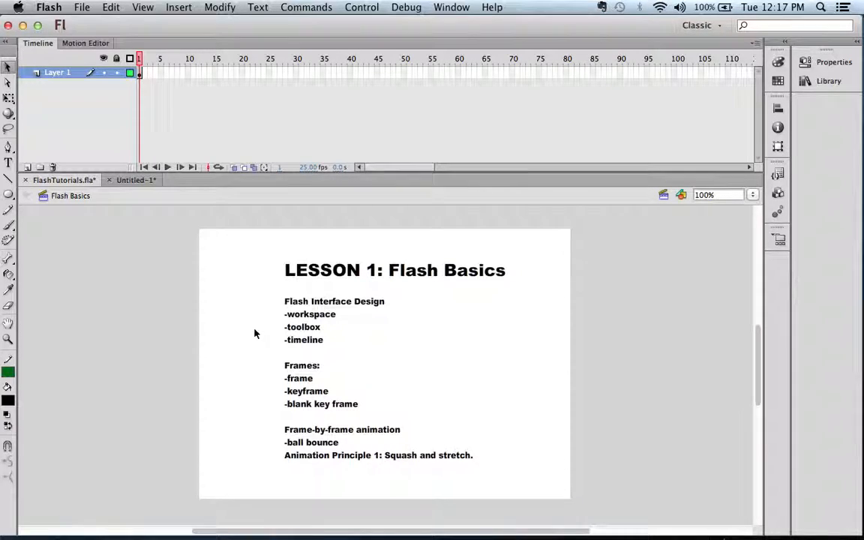
pyautogui.click(129, 180)
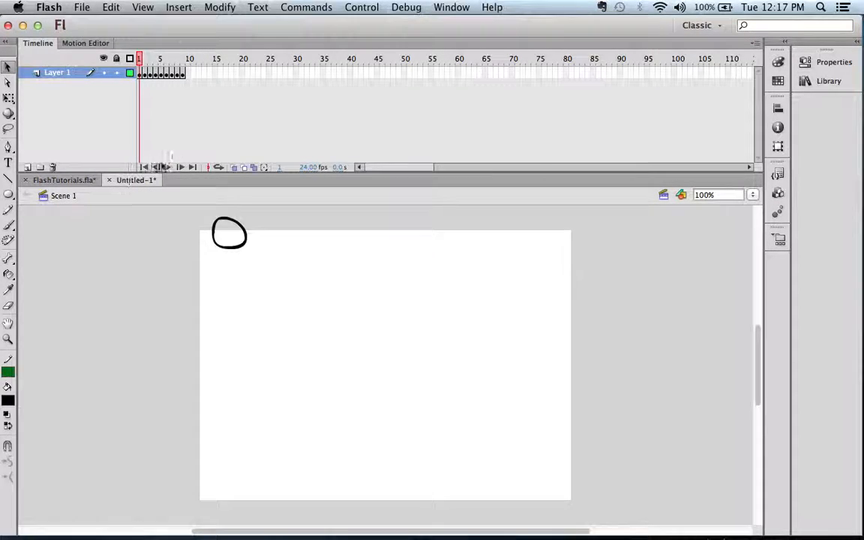
pyautogui.moveTo(138, 59)
pyautogui.mouseDown()
pyautogui.moveTo(187, 61)
pyautogui.moveTo(135, 65)
pyautogui.mouseUp()
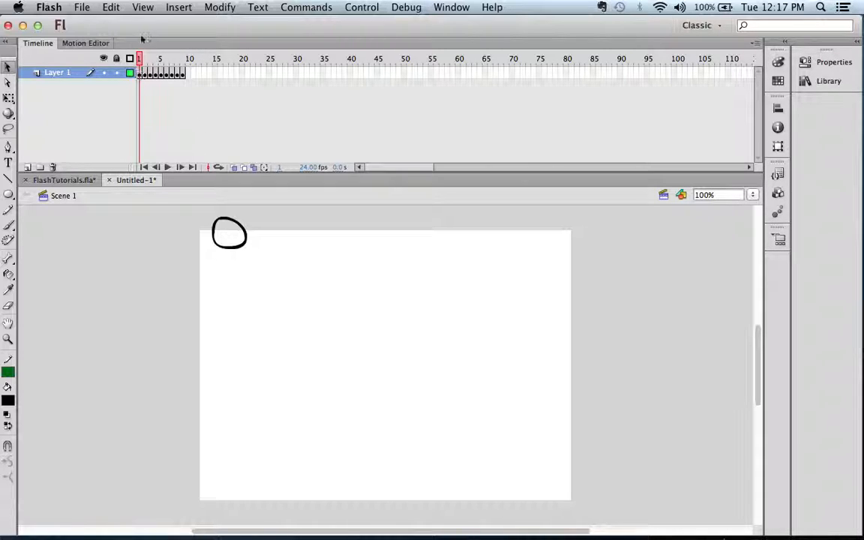
# Insert a new scene into the Untitled-1 document
pyautogui.click(187, 8)
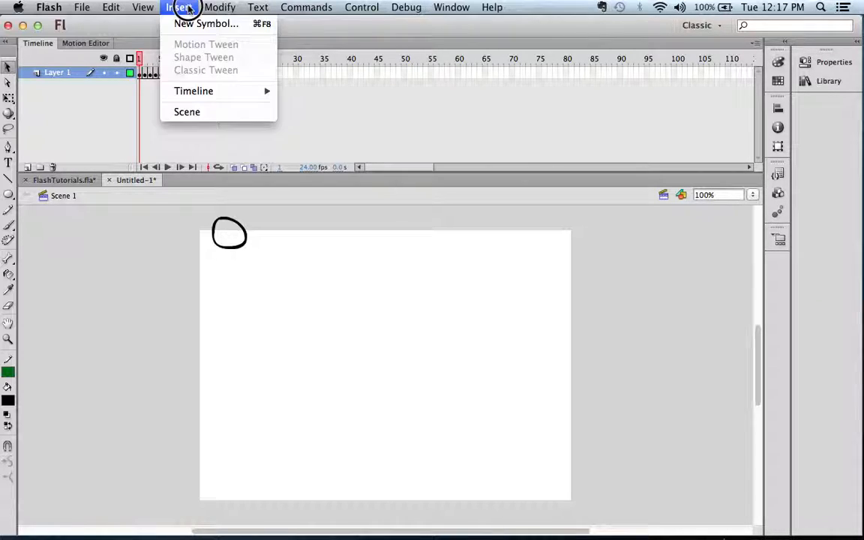
pyautogui.click(187, 111)
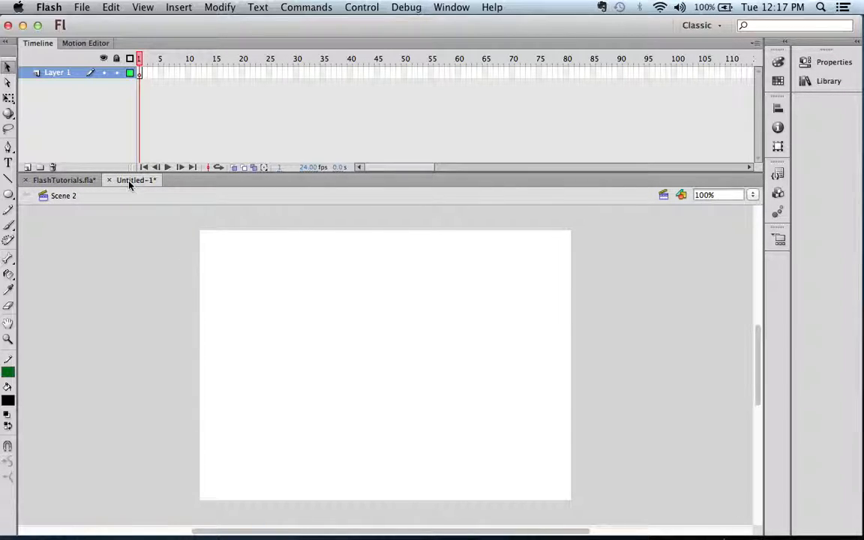
# Switch between Scene 1 and Scene 2 to compare their timelines, and return to the lesson outline in FlashTutorials.fla
pyautogui.click(664, 197)
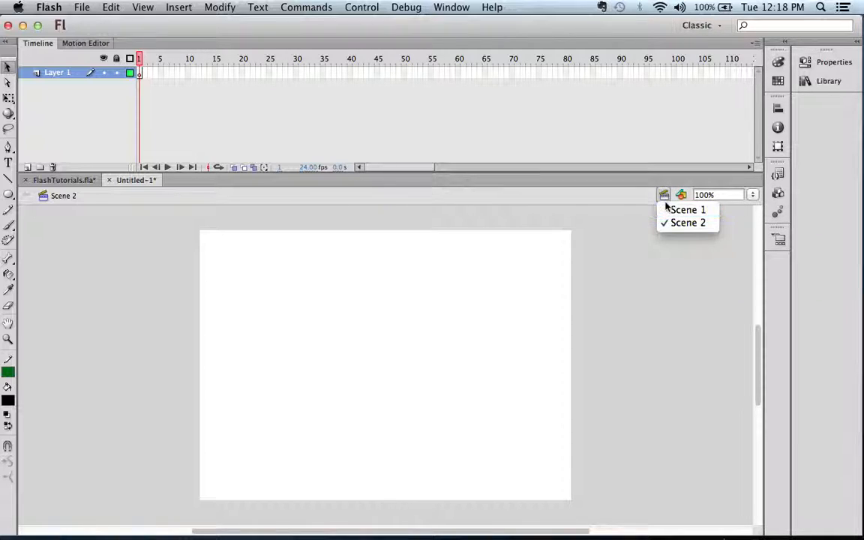
pyautogui.click(668, 211)
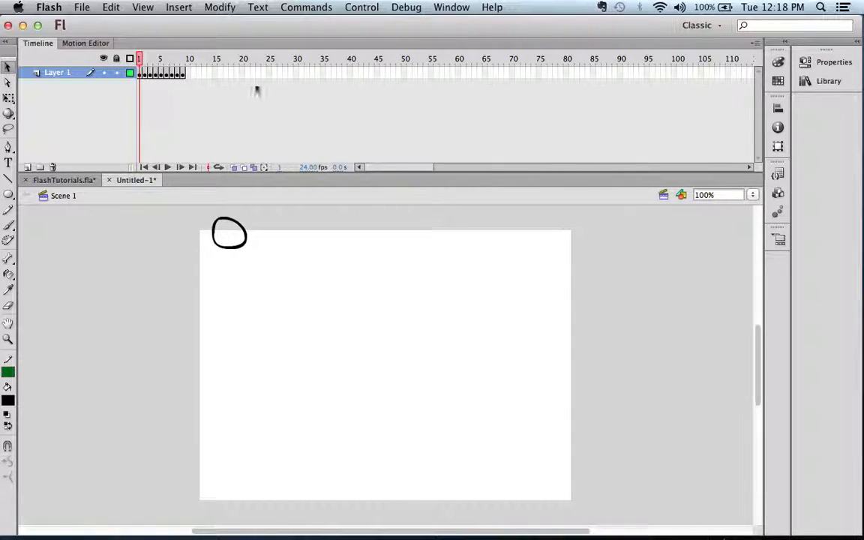
pyautogui.click(151, 59)
pyautogui.moveTo(152, 59); pyautogui.dragTo(125, 63)
pyautogui.click(664, 195)
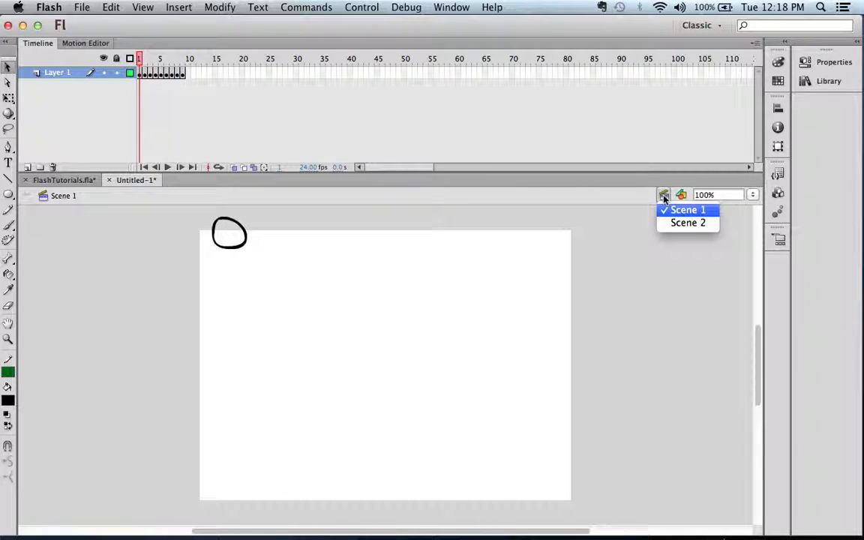
pyautogui.click(673, 224)
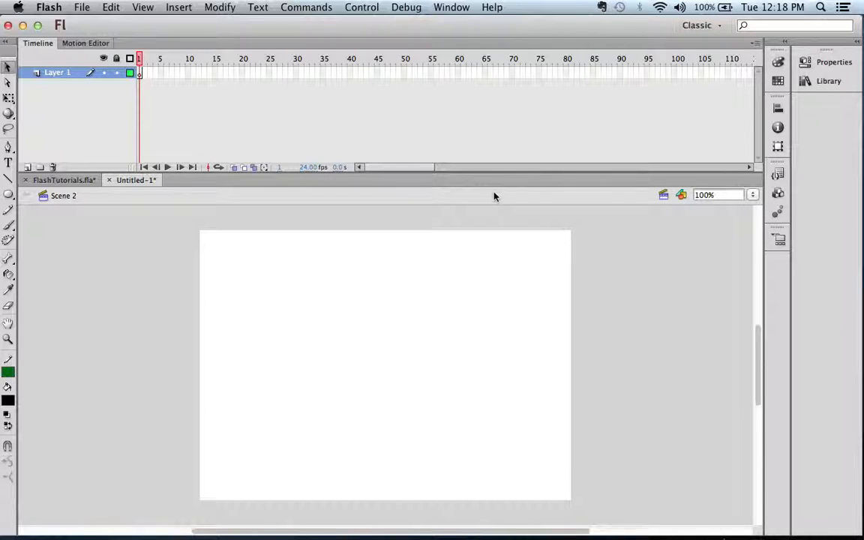
pyautogui.click(75, 180)
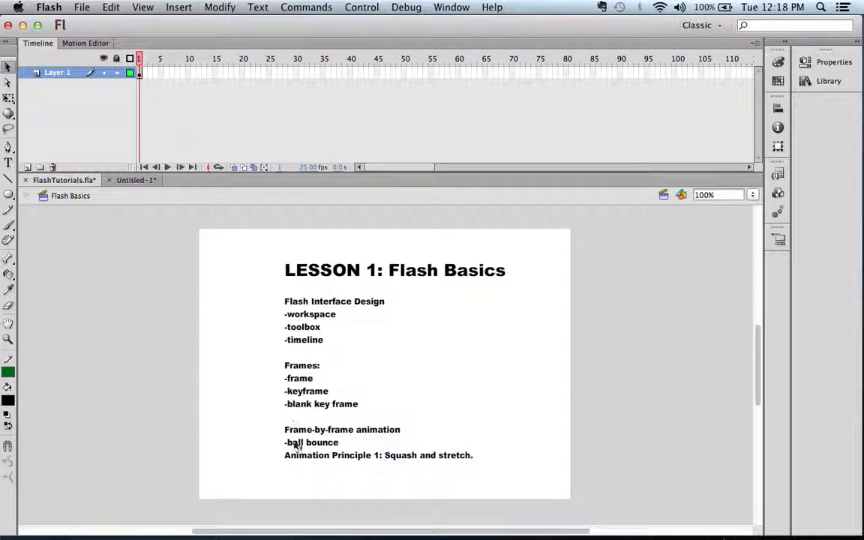